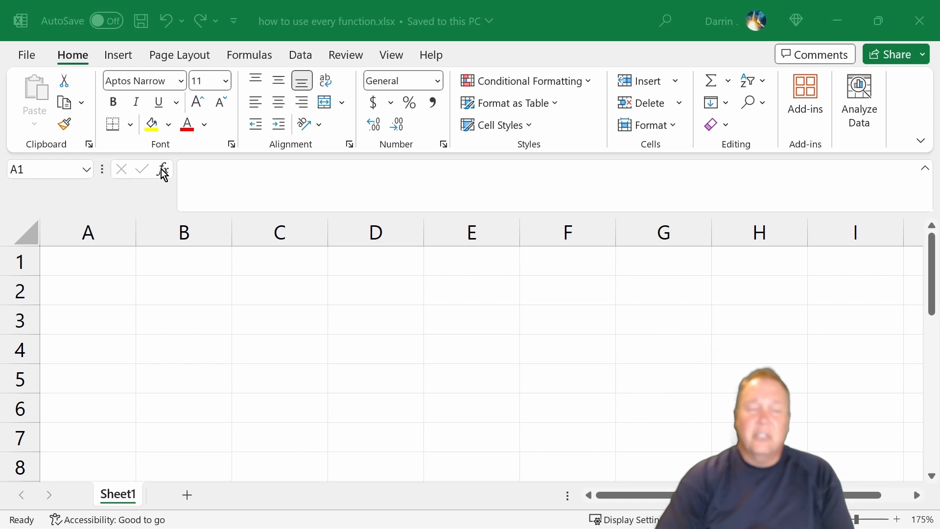
# Search the function library for "time" from cell A1 and look through the recommended functions.
pyautogui.click(163, 196)
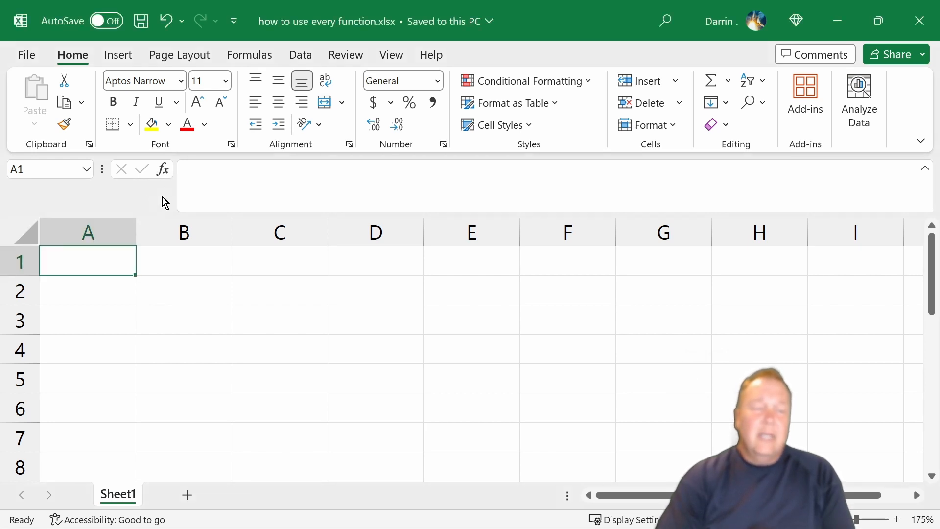
pyautogui.click(163, 170)
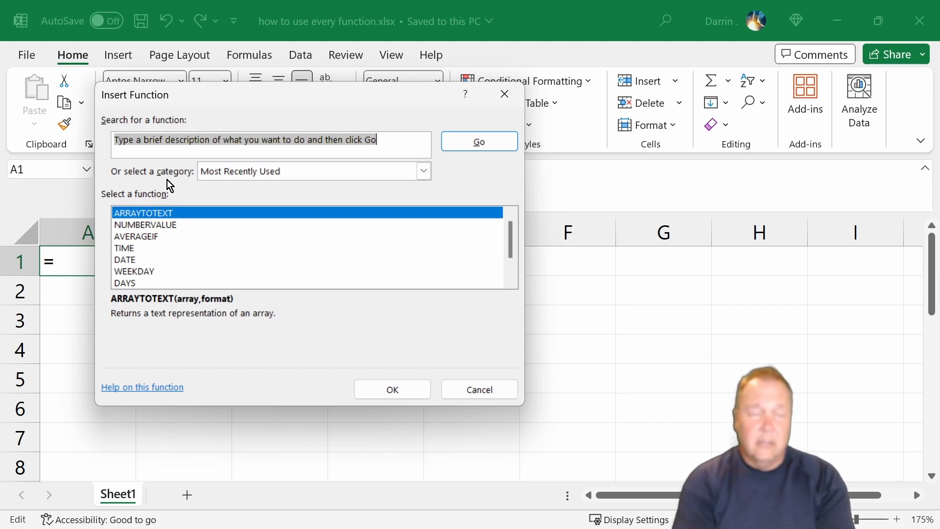
pyautogui.write('time')
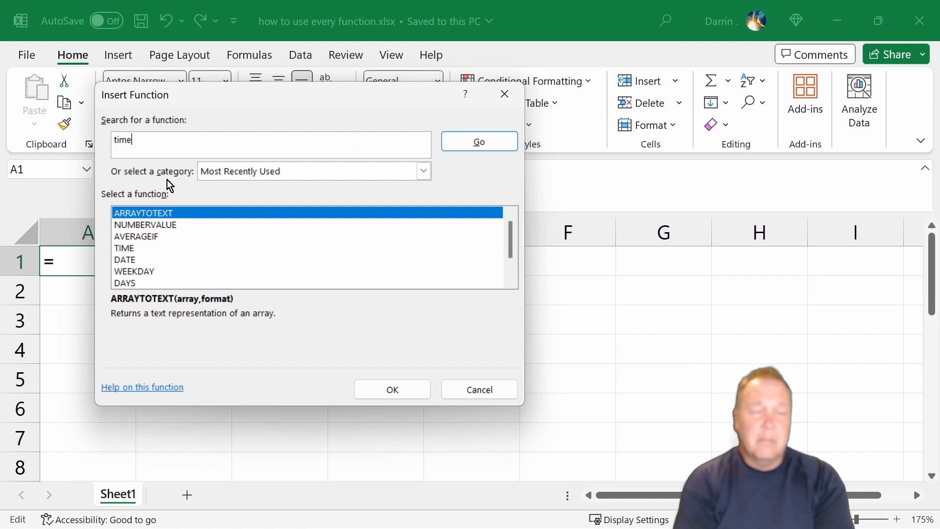
pyautogui.press('Return')
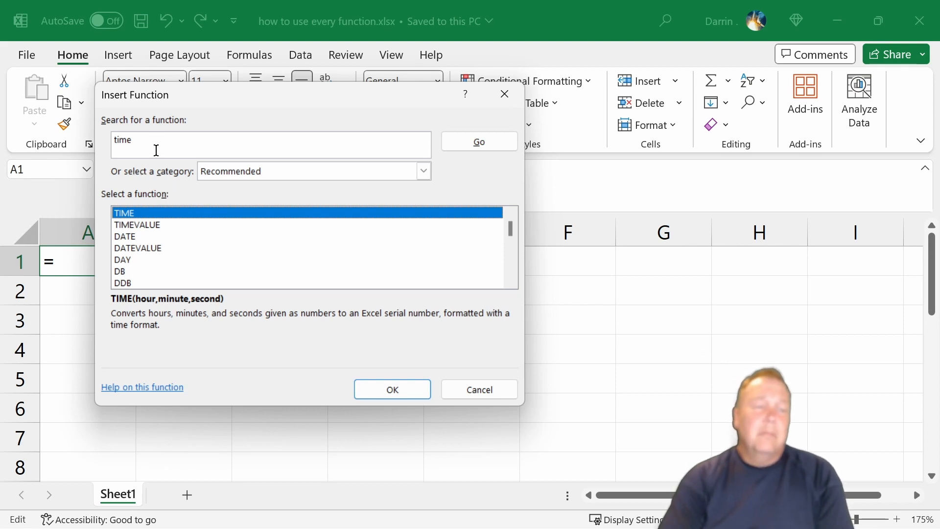
pyautogui.scroll(-4, 182, 235)
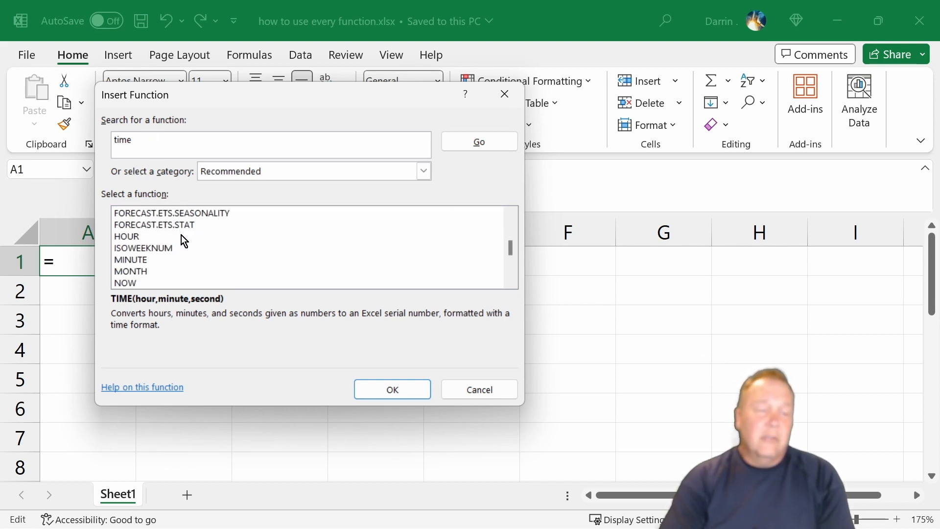
pyautogui.scroll(-2, 182, 235)
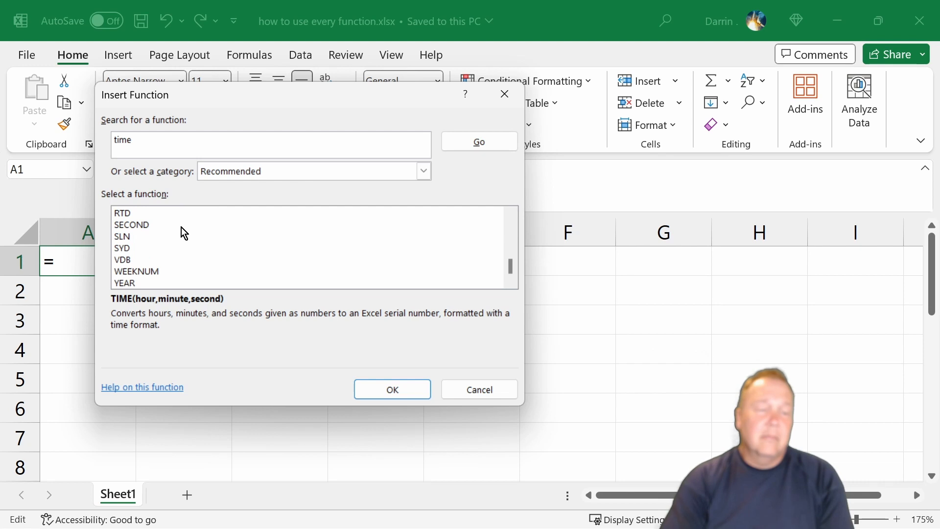
pyautogui.scroll(6, 181, 227)
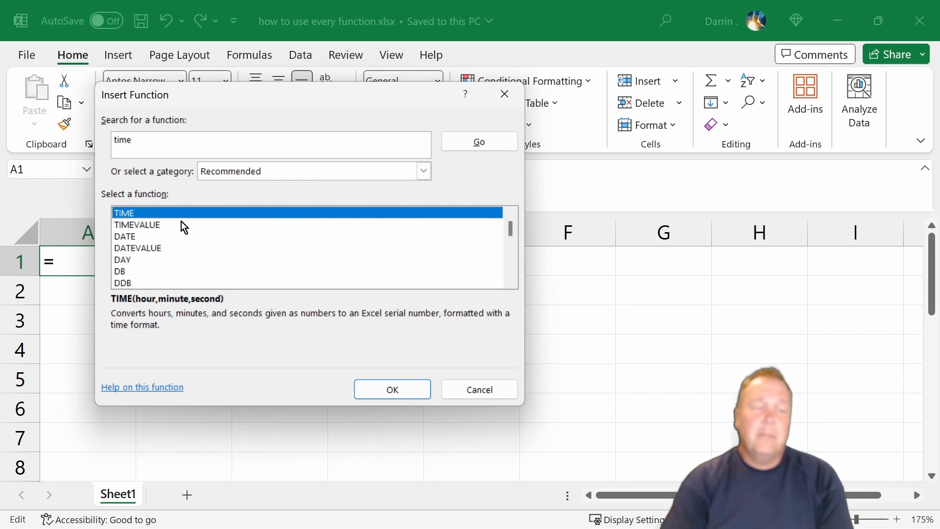
# Clear the function search text, review the available categories and set the function category to Text.
pyautogui.moveTo(140, 141); pyautogui.dragTo(104, 138)
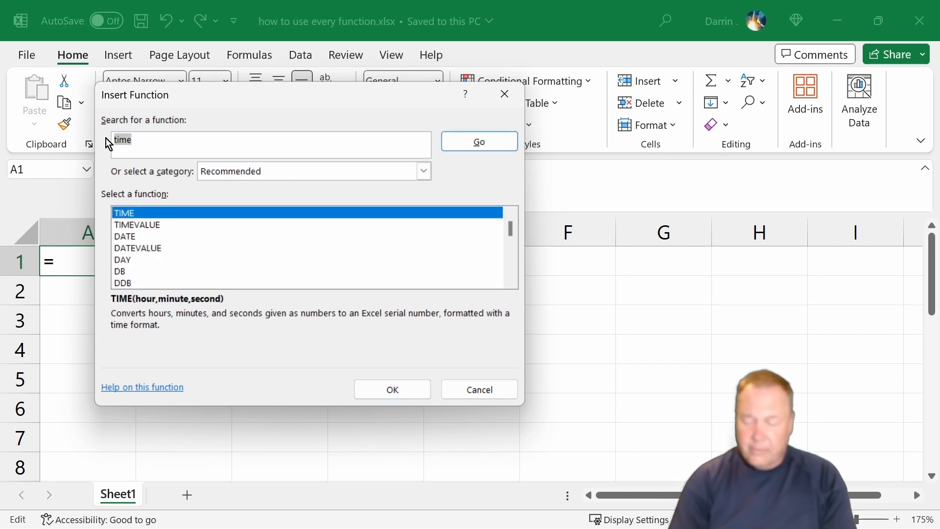
pyautogui.click(423, 172)
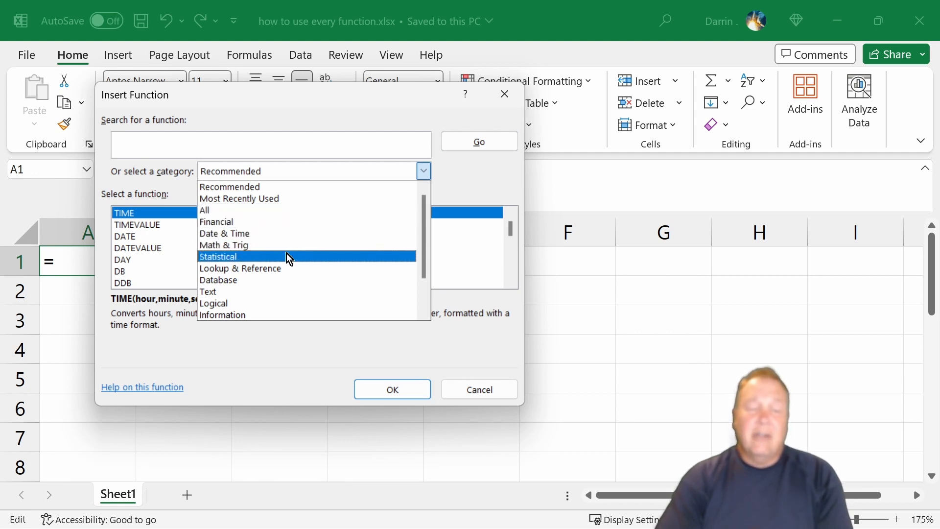
pyautogui.scroll(-2, 281, 294)
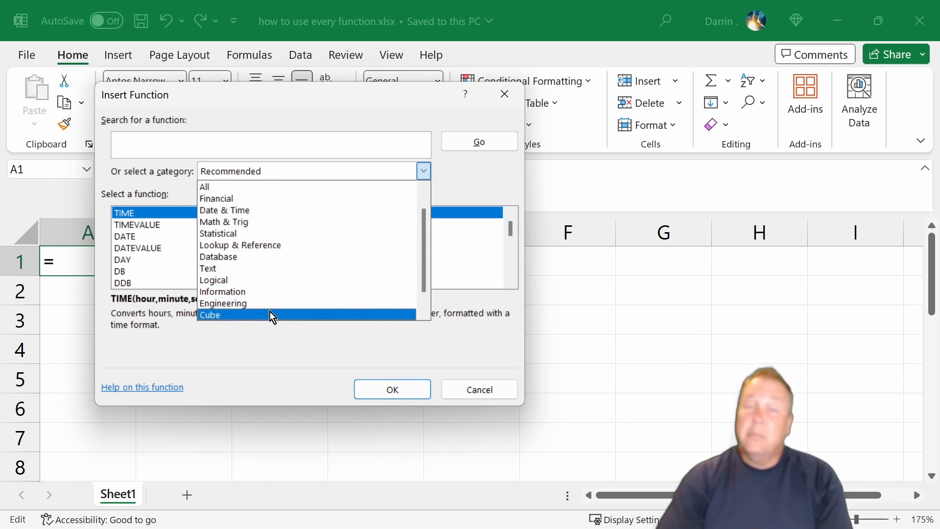
pyautogui.scroll(1, 280, 249)
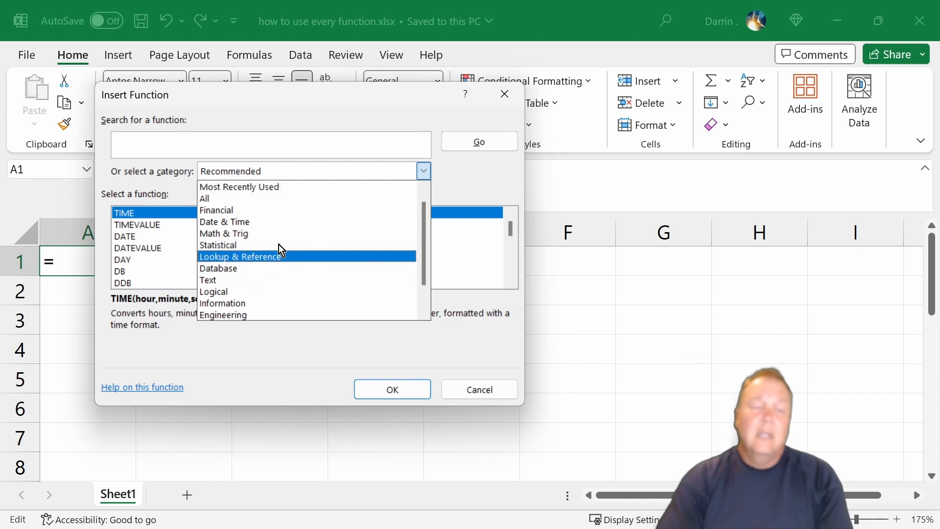
pyautogui.scroll(1, 280, 247)
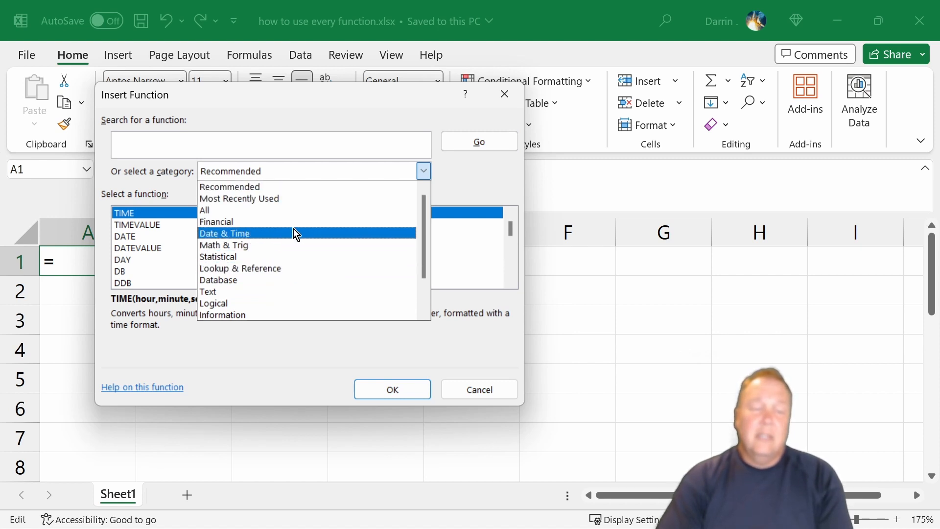
pyautogui.click(259, 292)
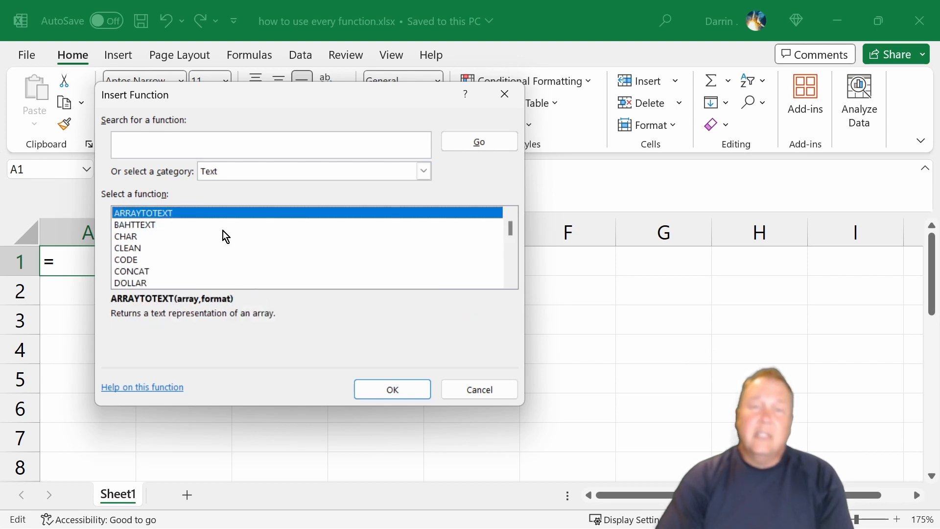
# Look through the Text functions, read the description of LEFT, and leave the function list without inserting anything.
pyautogui.scroll(-7, 222, 231)
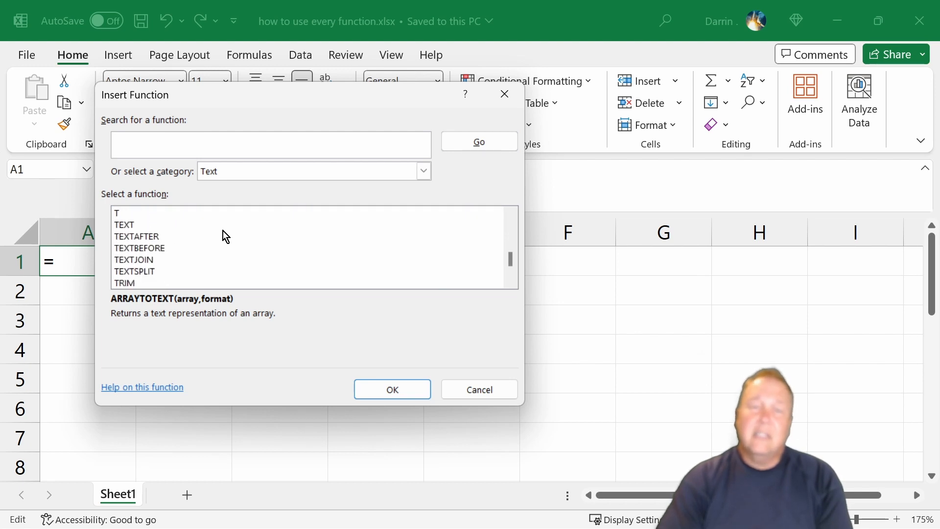
pyautogui.scroll(-2, 222, 231)
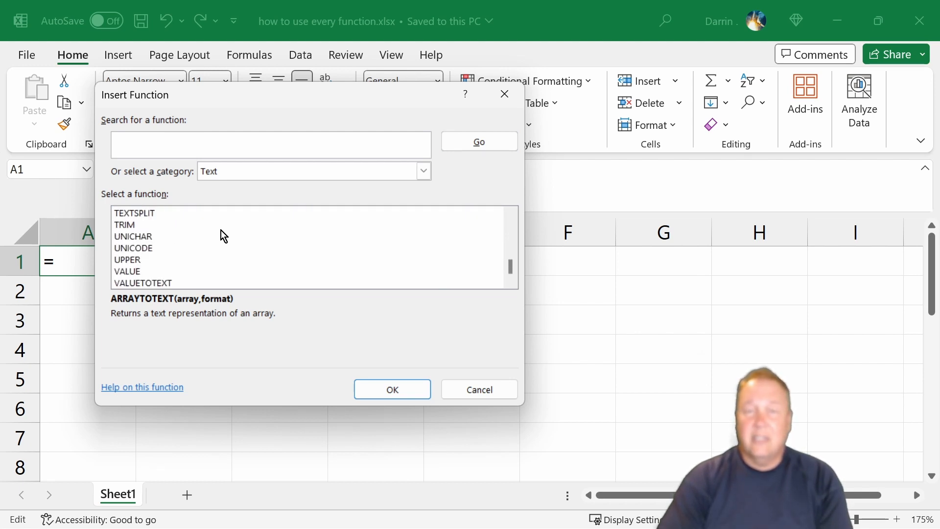
pyautogui.scroll(10, 222, 231)
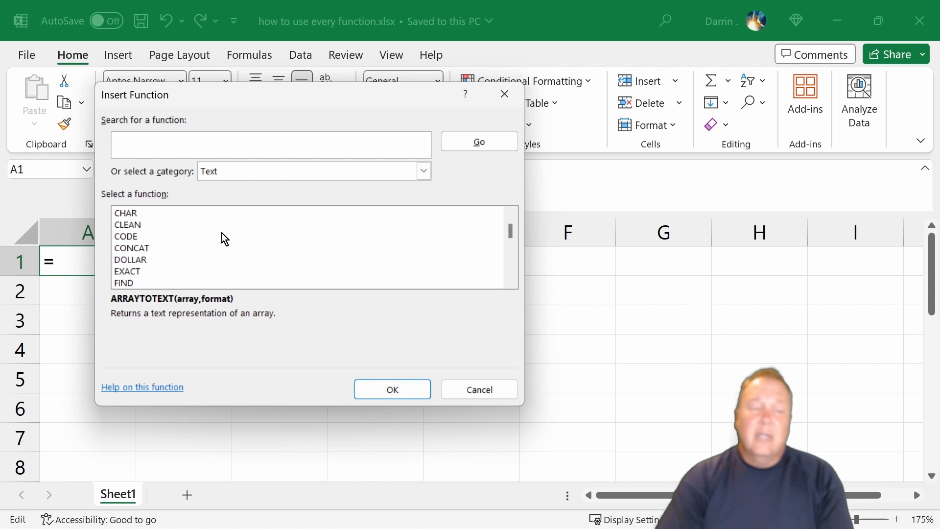
pyautogui.scroll(1, 222, 234)
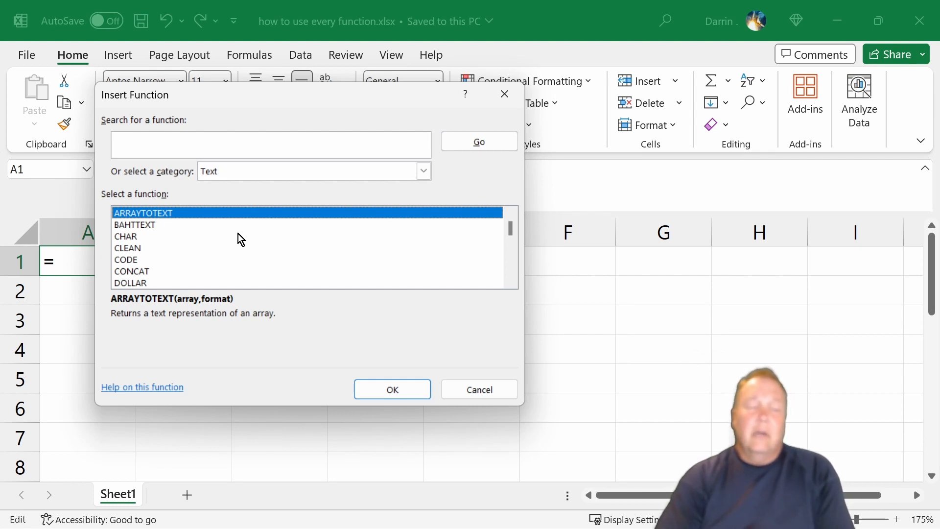
pyautogui.scroll(-1, 238, 235)
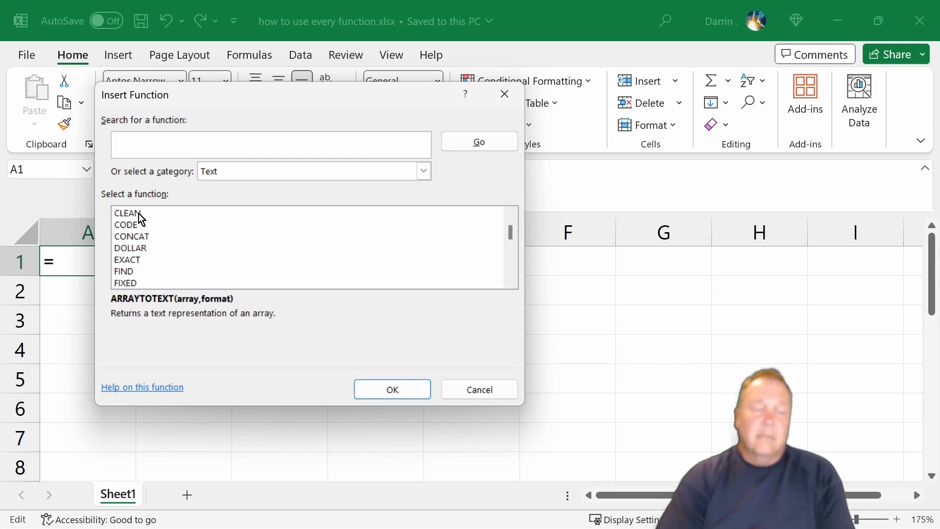
pyautogui.scroll(-2, 161, 227)
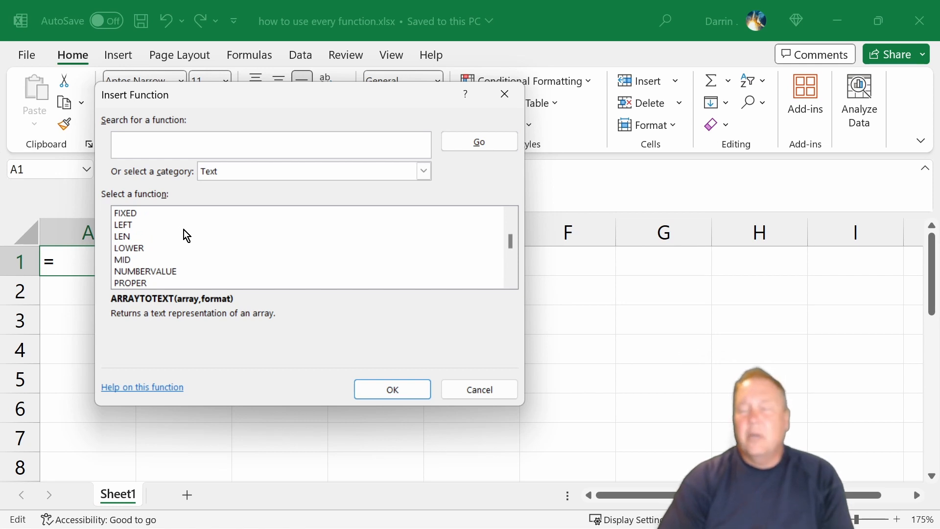
pyautogui.click(136, 227)
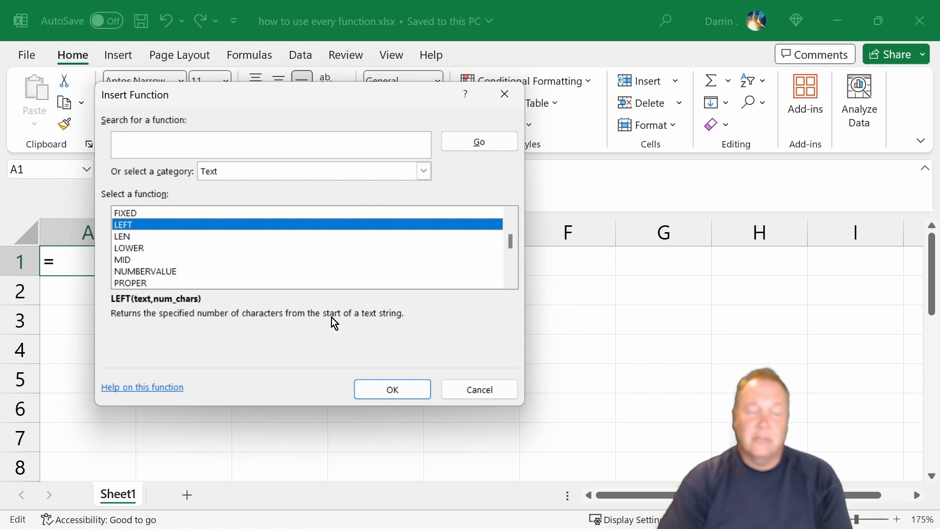
pyautogui.click(475, 389)
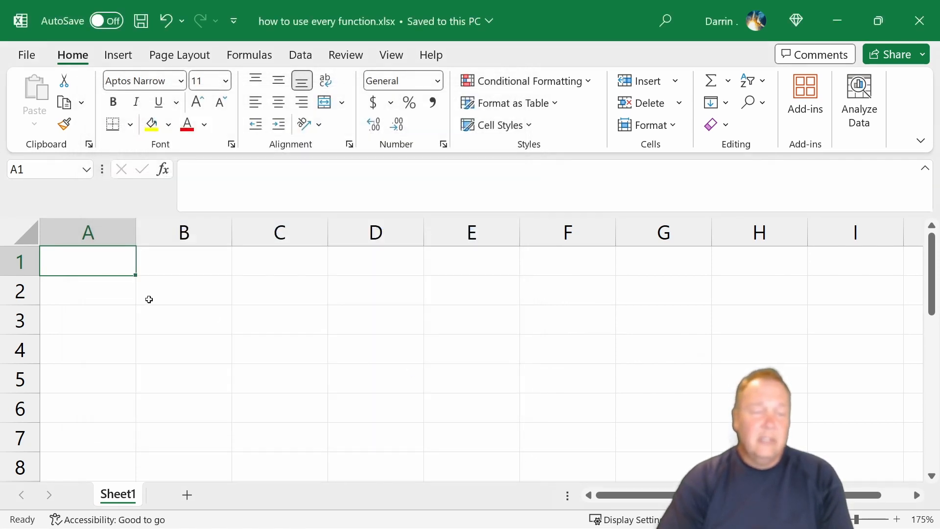
# Enter the sample text "This is NOT a test" in cell A1.
pyautogui.write('This i')
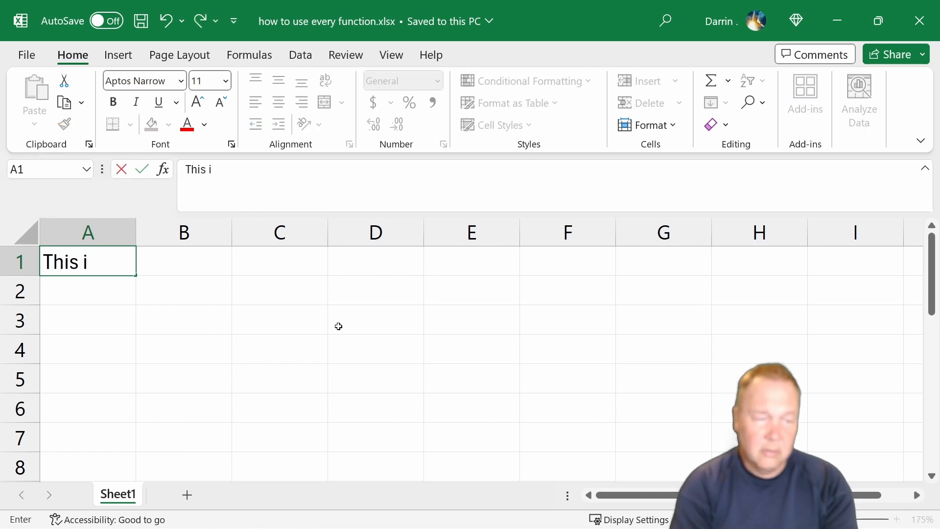
pyautogui.write('s NOT a test')
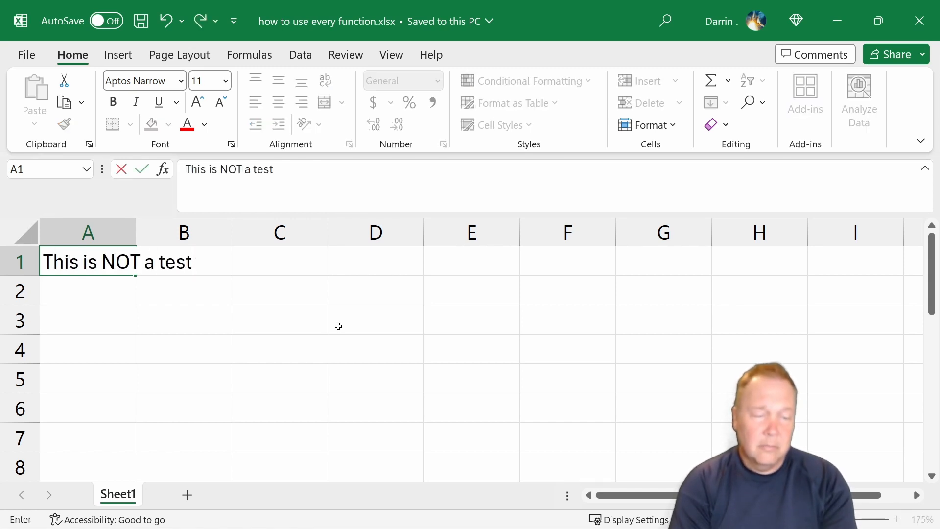
pyautogui.press('Return')
# Insert the LEFT function from the Text category into cell C1, keeping row 1's cells uncovered by its arguments dialog.
pyautogui.click(278, 263)
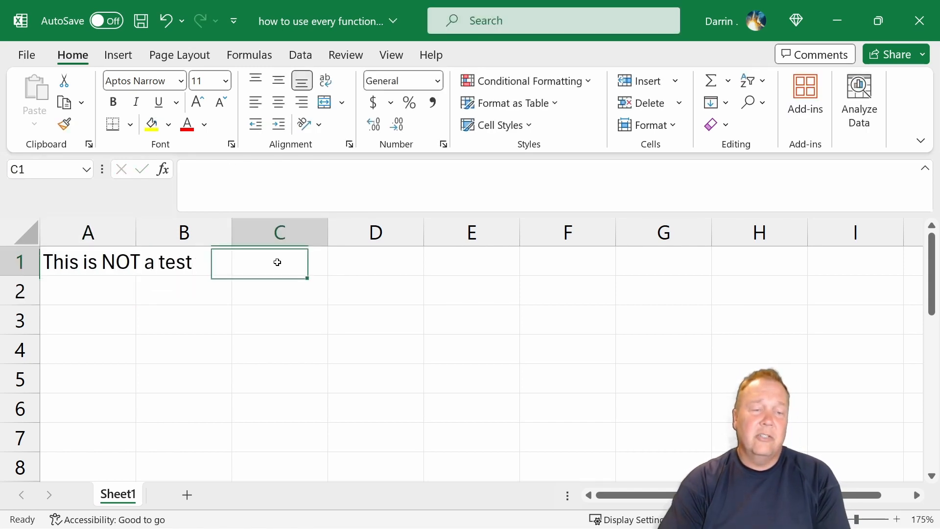
pyautogui.click(166, 170)
pyautogui.scroll(-2, 171, 248)
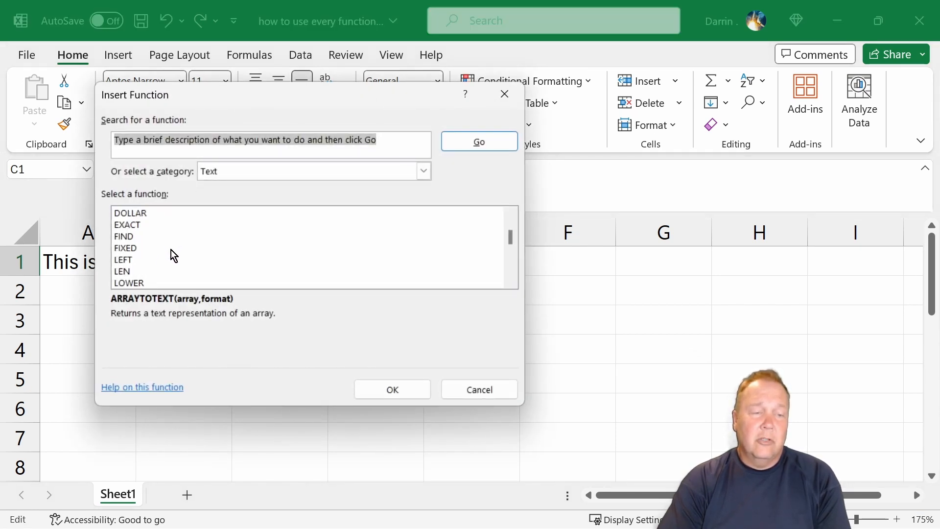
pyautogui.click(119, 259)
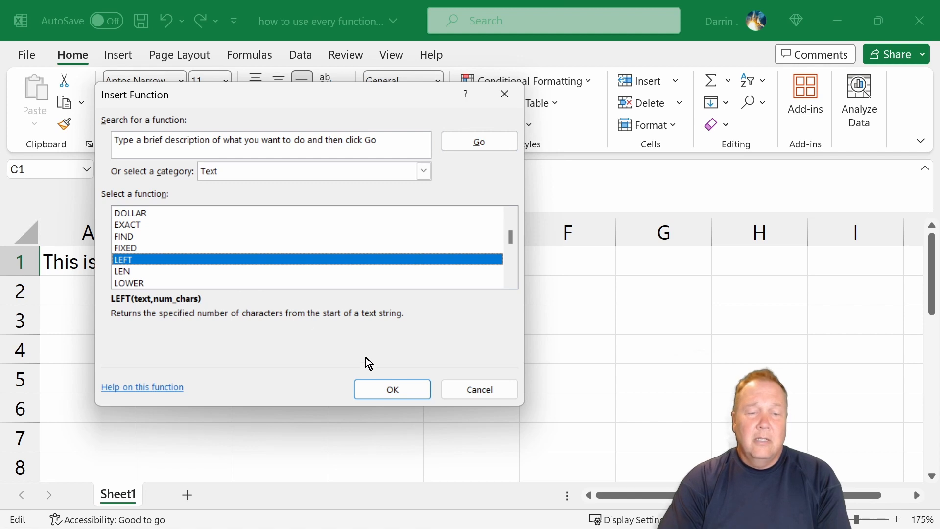
pyautogui.click(382, 392)
pyautogui.moveTo(282, 132); pyautogui.dragTo(545, 106)
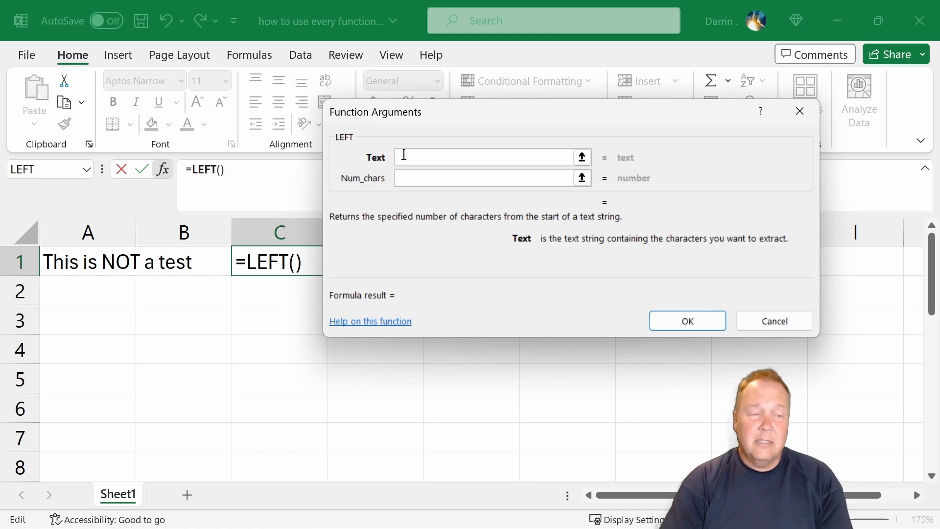
# Set LEFT's text argument to a1 and its number of characters to 5, and apply the formula.
pyautogui.write('a1')
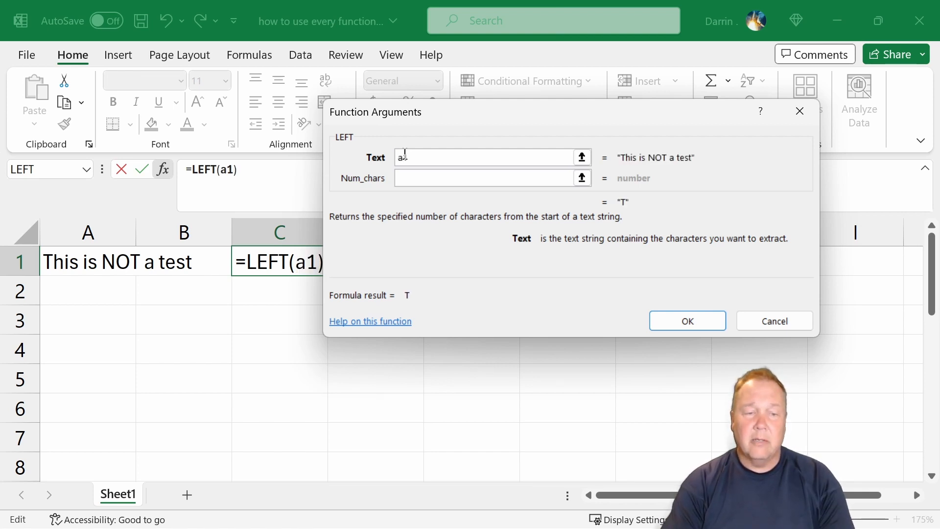
pyautogui.click(422, 177)
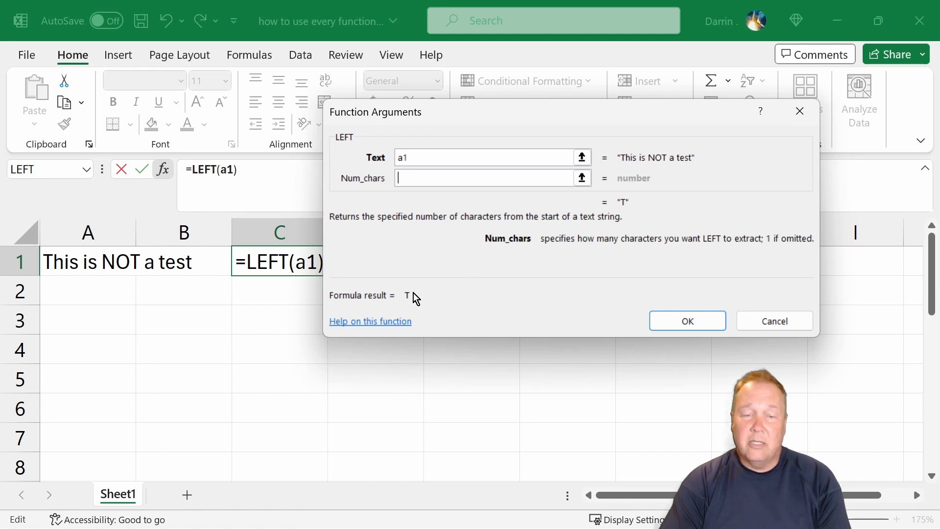
pyautogui.write('5')
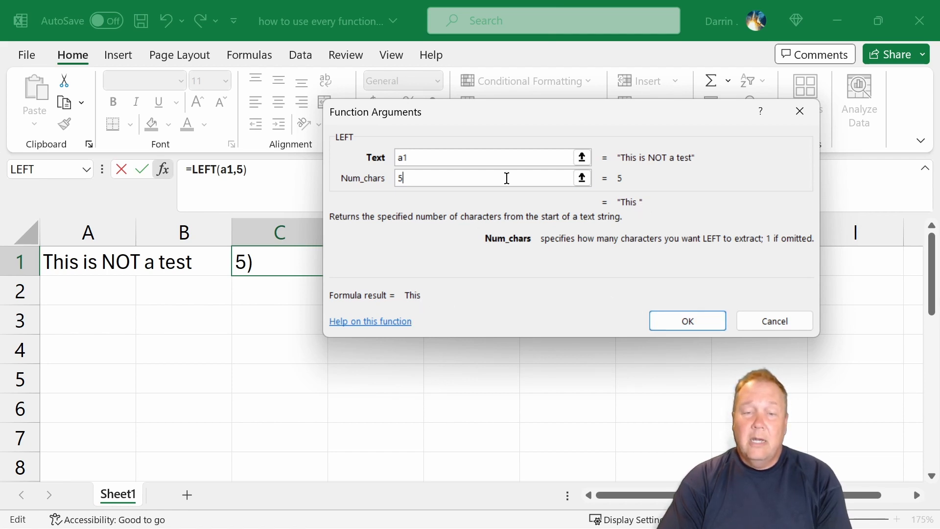
pyautogui.click(680, 323)
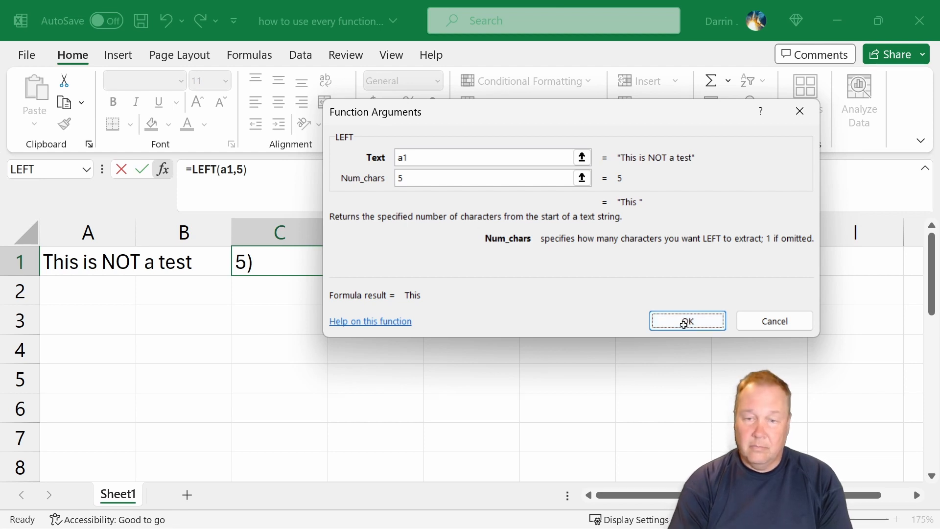
pyautogui.click(683, 325)
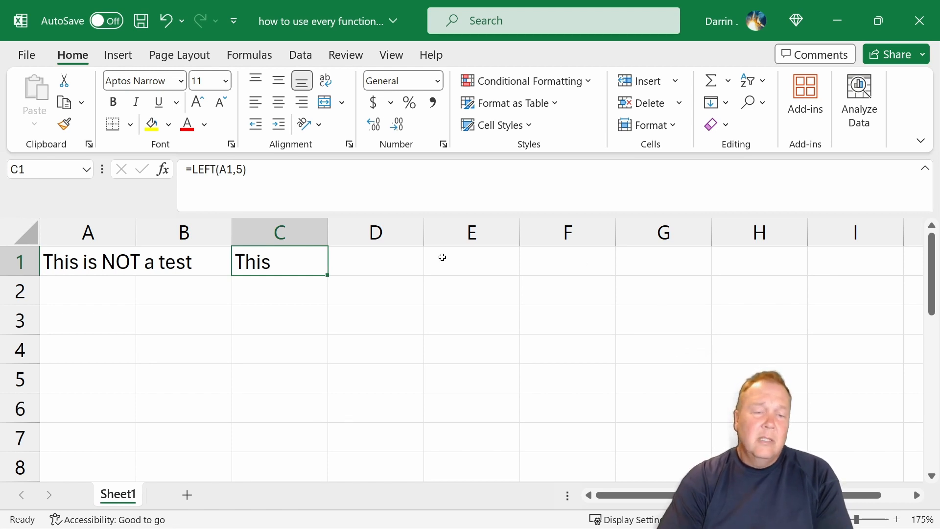
# Insert the CLEAN function from the Text category into cell D1.
pyautogui.click(369, 256)
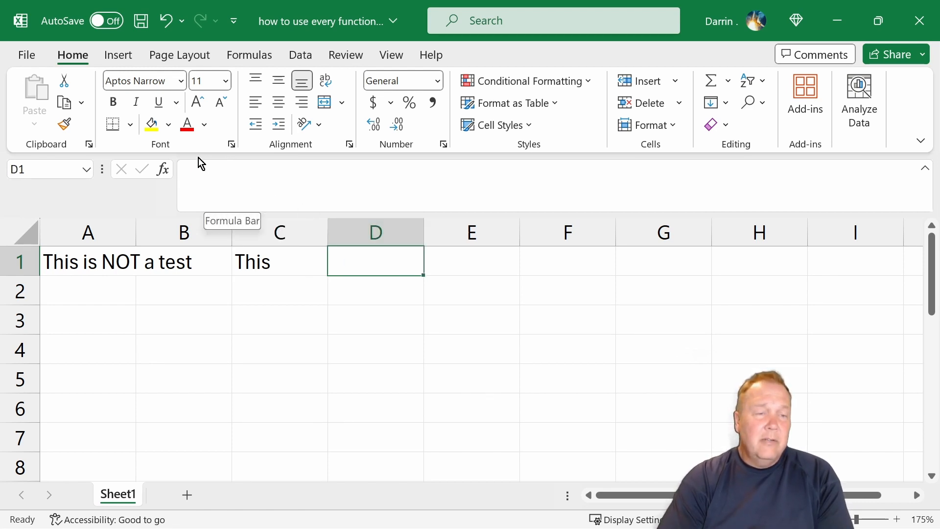
pyautogui.click(163, 169)
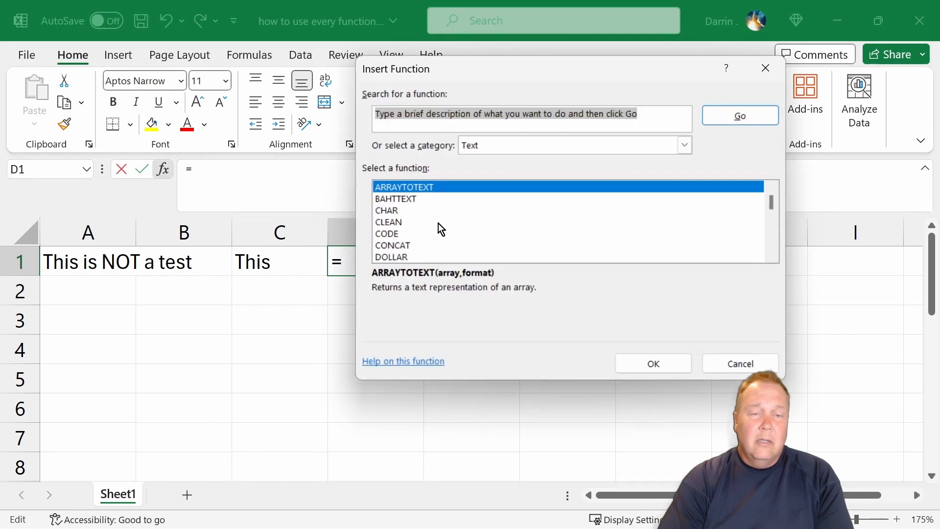
pyautogui.scroll(-1, 457, 217)
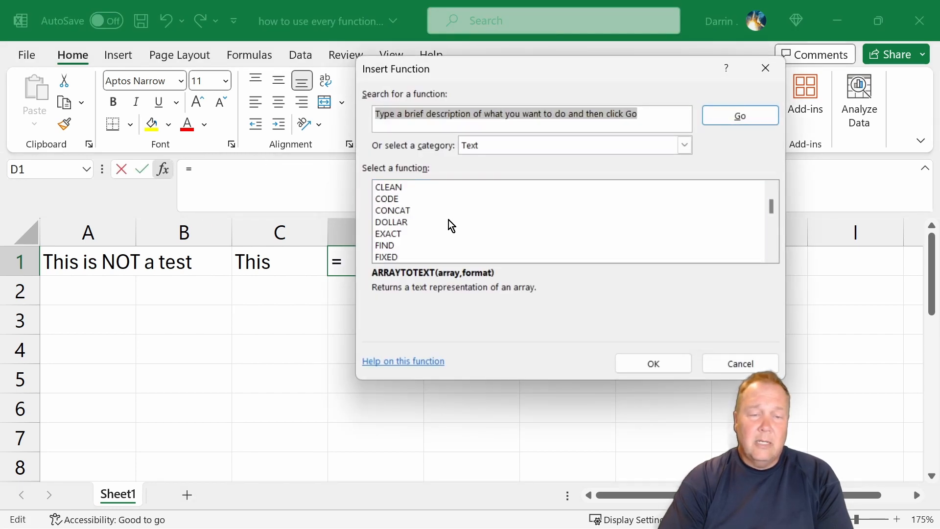
pyautogui.click(397, 189)
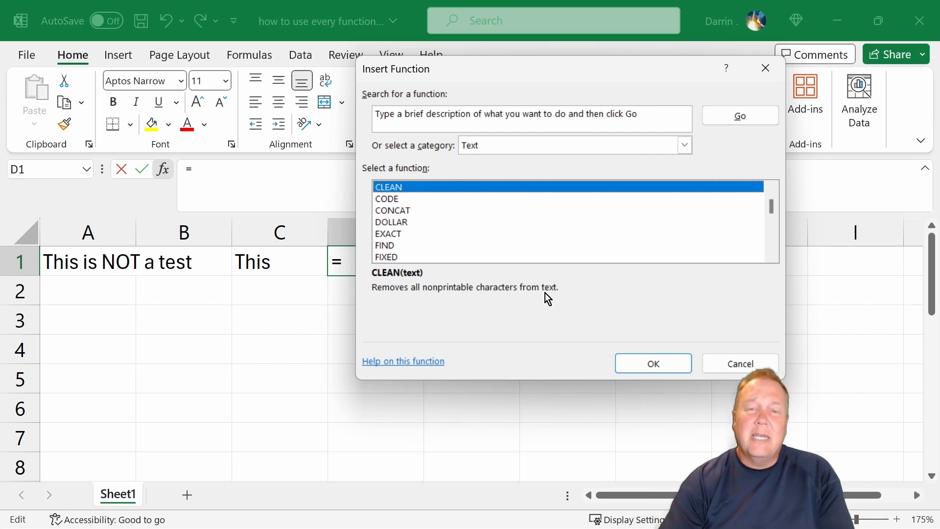
pyautogui.click(645, 360)
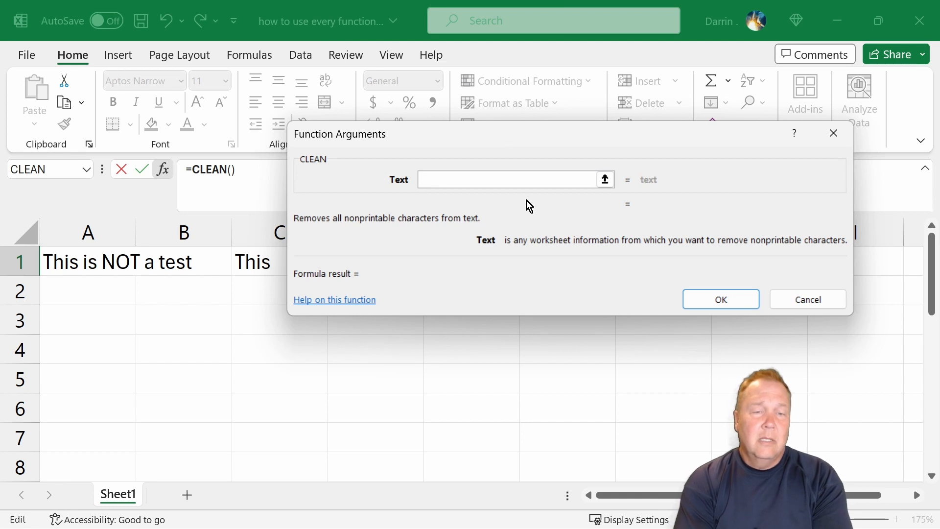
# Set CLEAN's text argument to c1, apply the formula, and keep cell D1 selected.
pyautogui.write('c1')
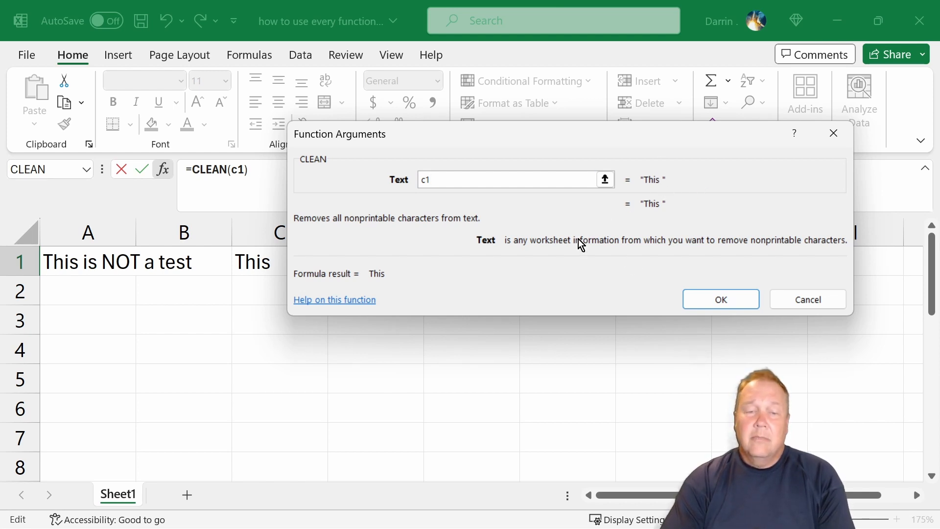
pyautogui.click(713, 301)
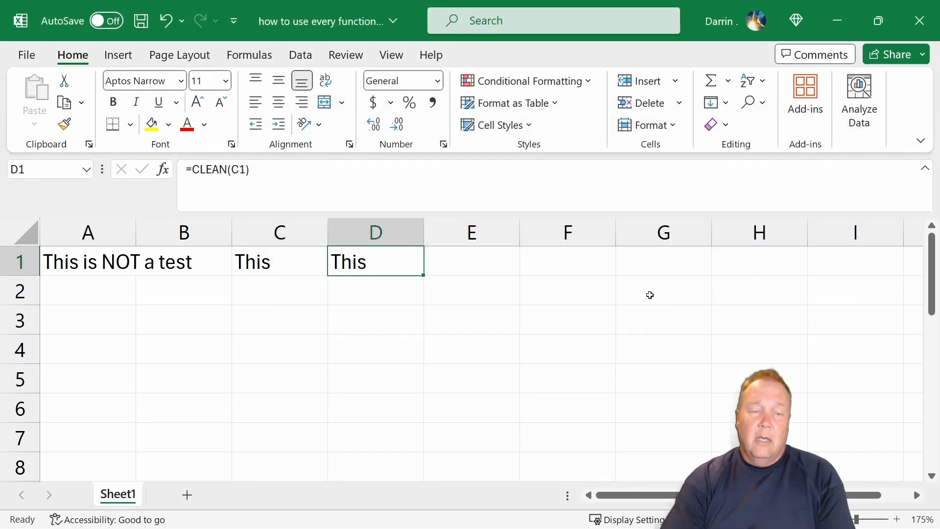
pyautogui.click(367, 291)
pyautogui.click(367, 262)
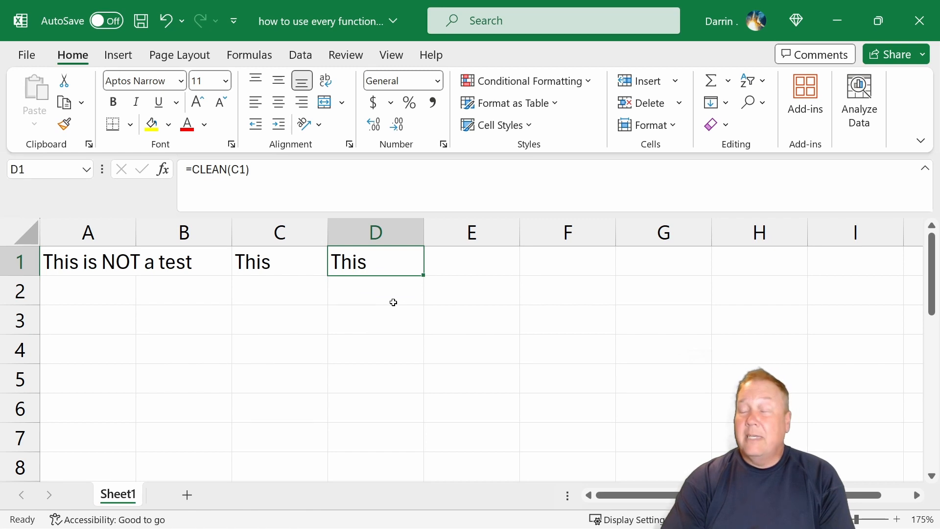
# Search the function library for "length" and insert the LEN function into cell C2.
pyautogui.click(259, 286)
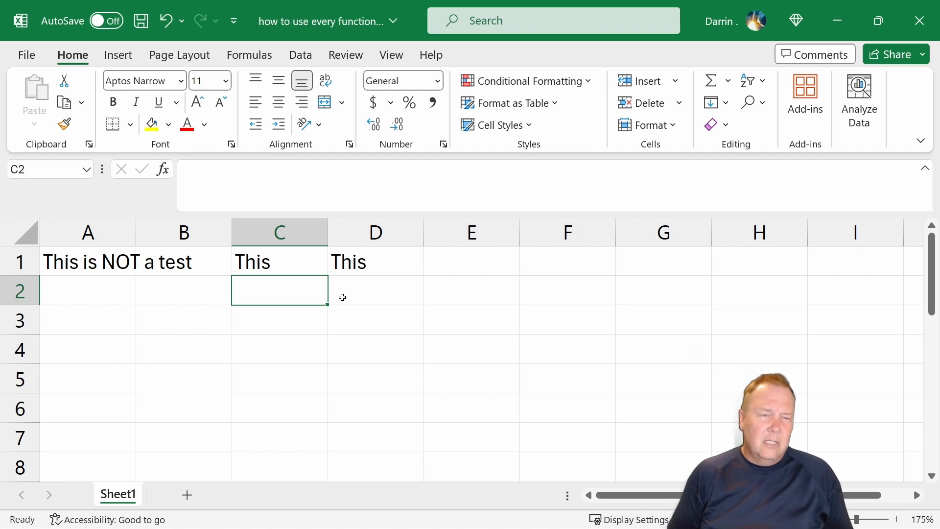
pyautogui.click(163, 169)
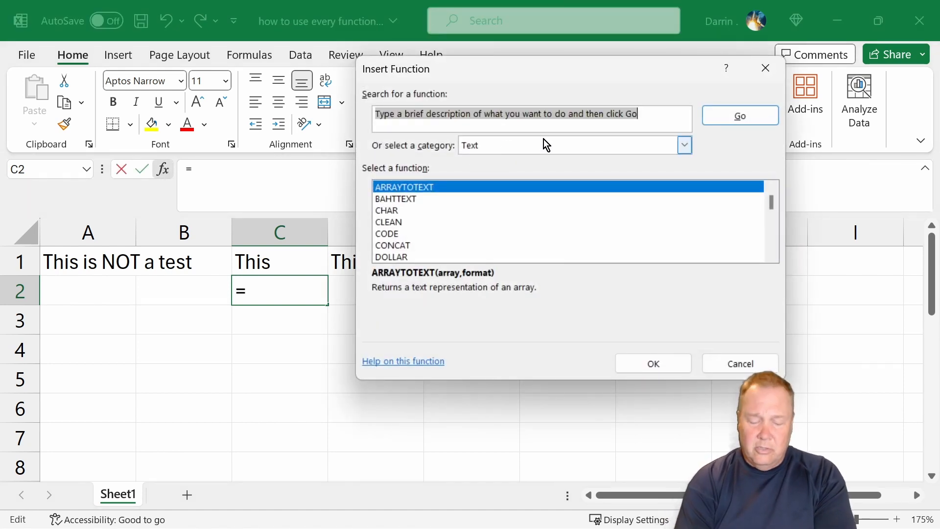
pyautogui.press('BackSpace')
pyautogui.write('length')
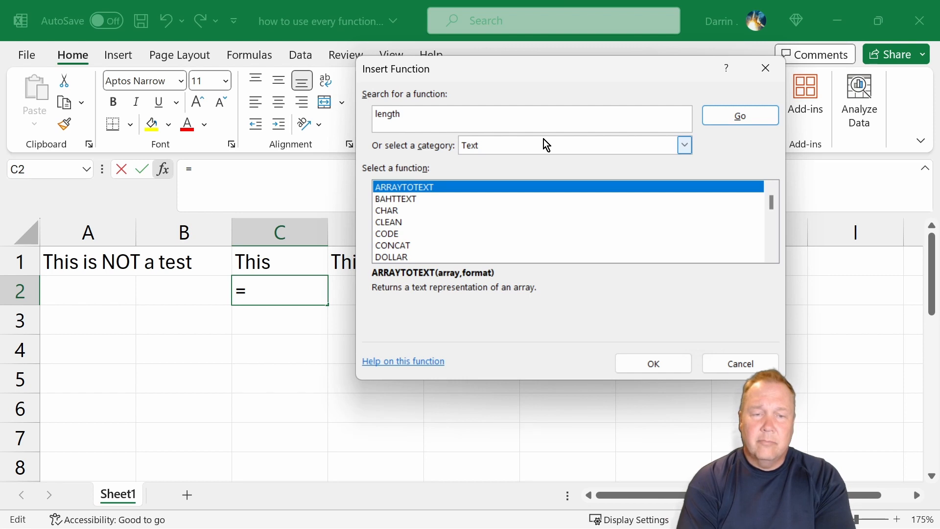
pyautogui.press('Return')
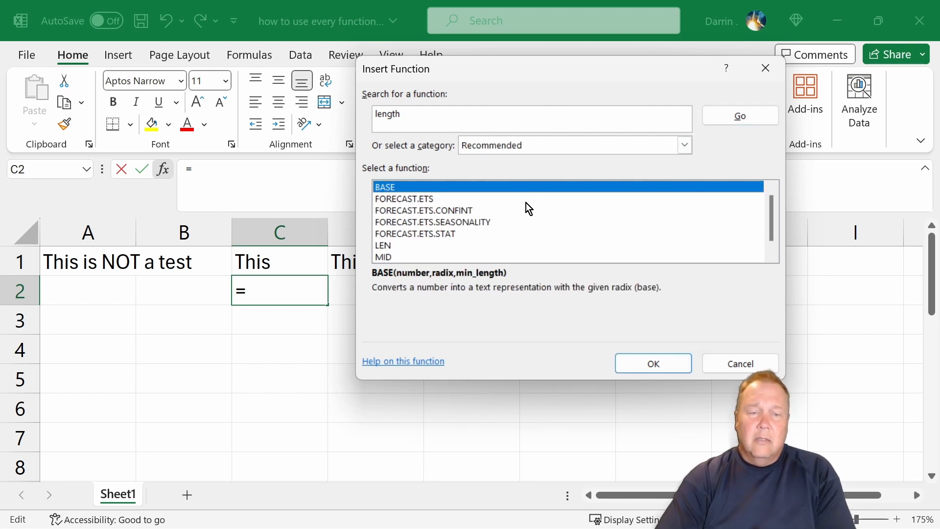
pyautogui.click(428, 201)
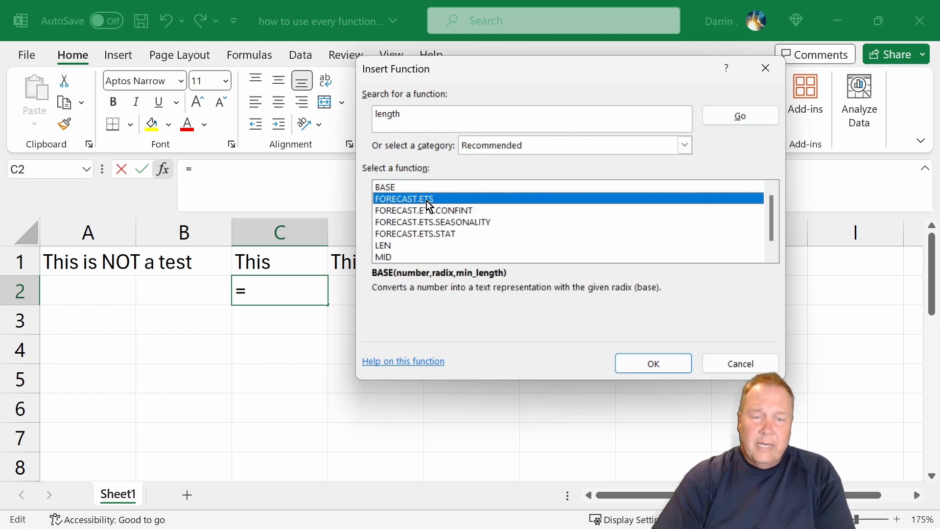
pyautogui.scroll(-1, 416, 236)
pyautogui.click(392, 245)
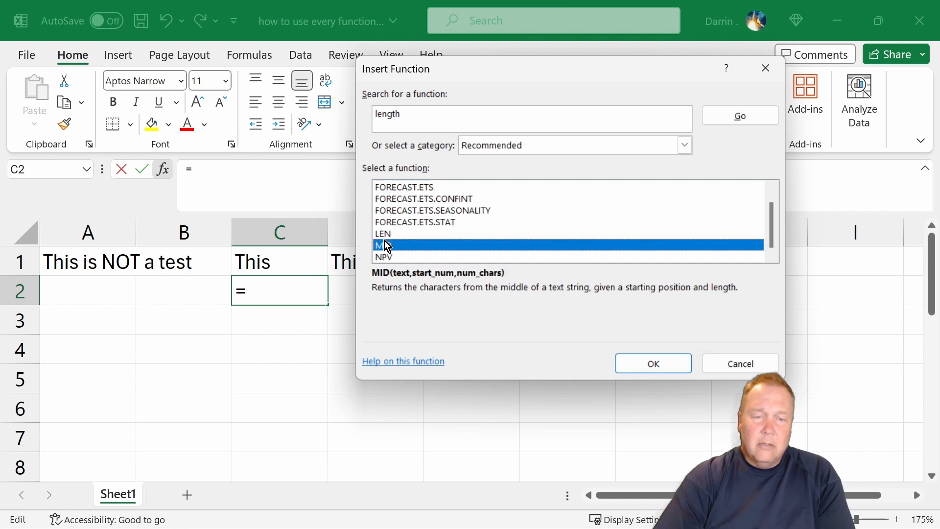
pyautogui.click(387, 236)
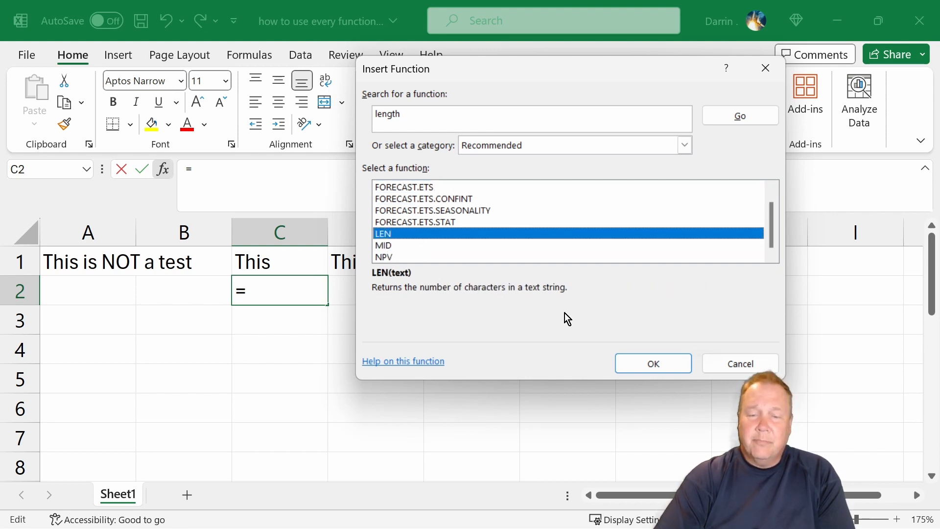
pyautogui.click(652, 364)
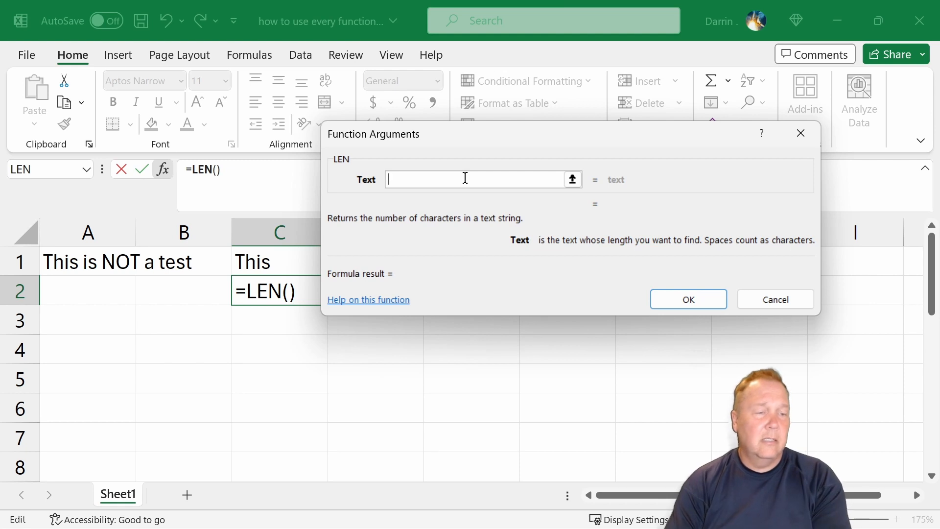
# Set LEN's text argument to c1 and apply the formula.
pyautogui.write('a1')
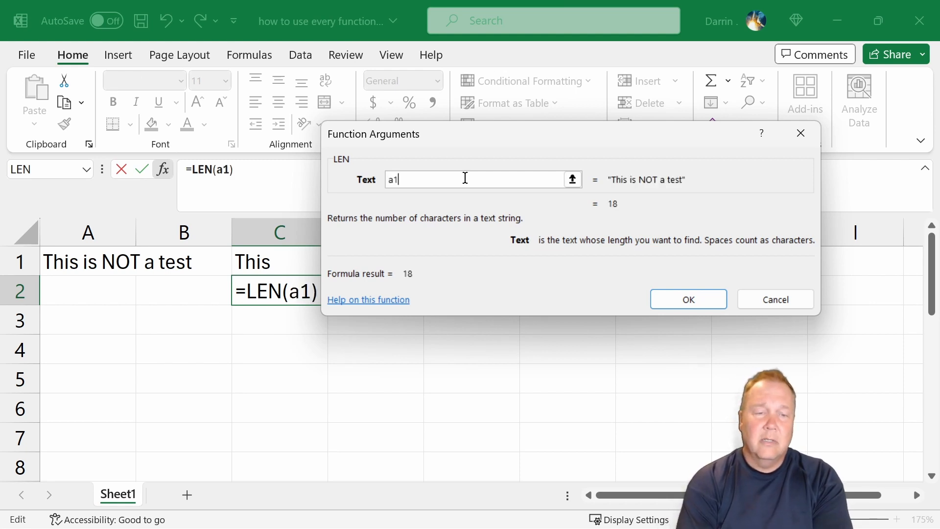
pyautogui.press('BackSpace')
pyautogui.press('BackSpace')
pyautogui.write('c1')
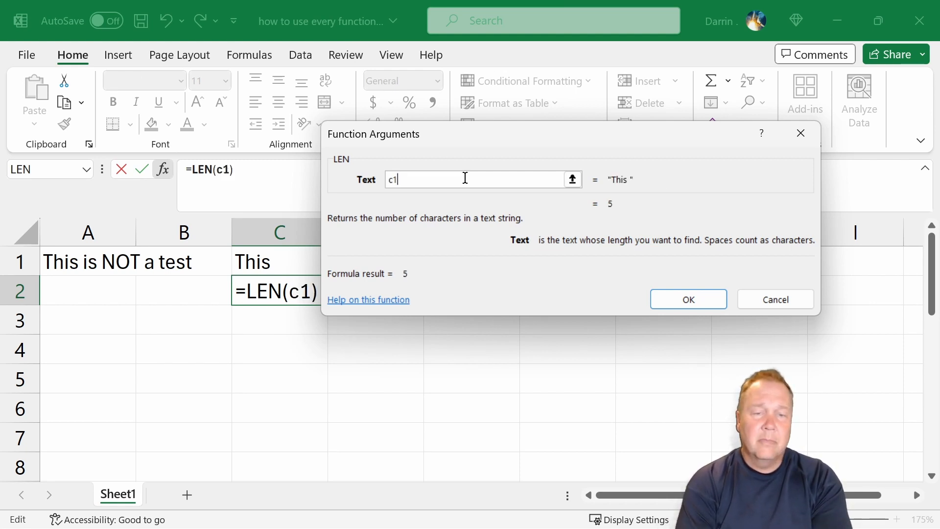
pyautogui.press('Return')
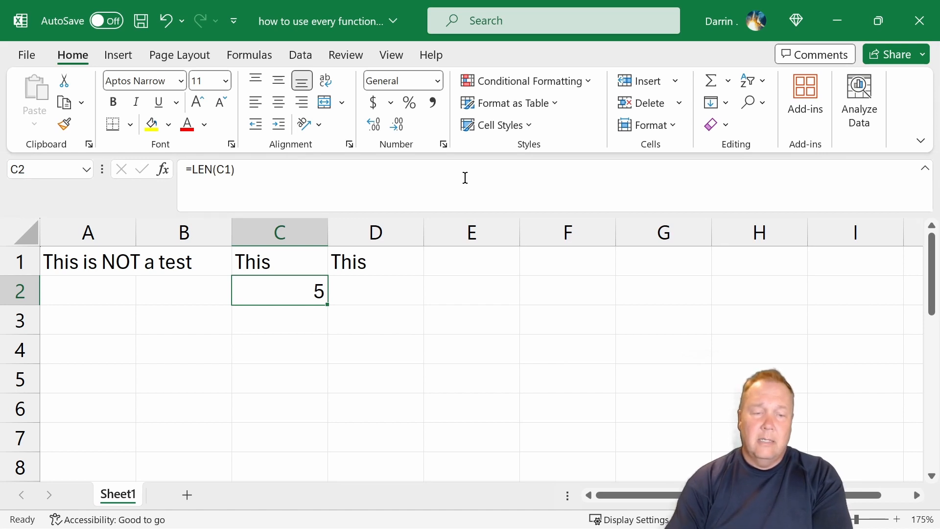
# Copy the LEN formula from cell C2 into cell D2.
pyautogui.hotkey('ctrl', 'c')
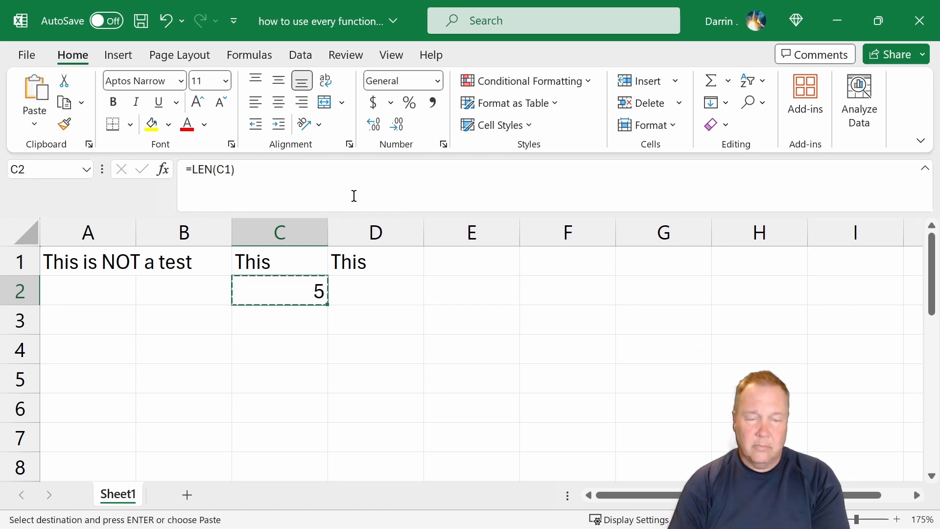
pyautogui.press('Right')
pyautogui.hotkey('ctrl', 'v')
pyautogui.press('Escape')
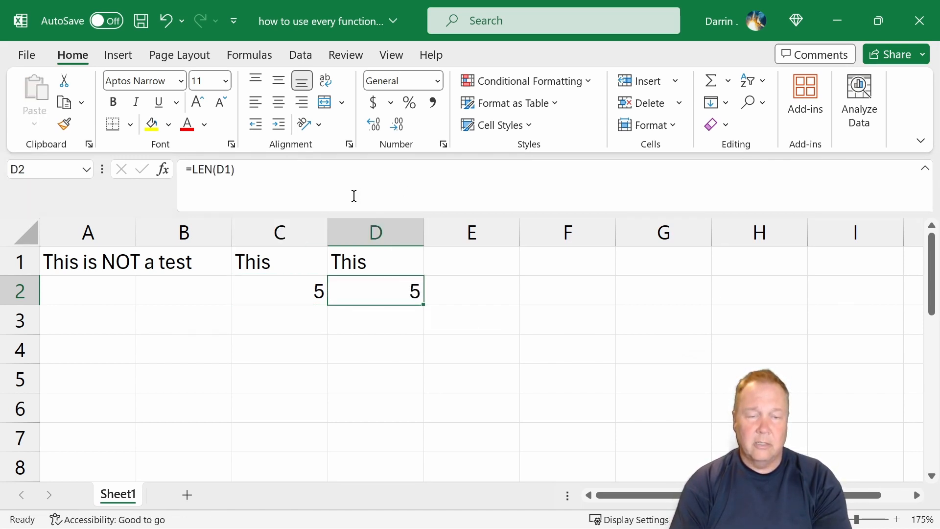
# Clear the CLEAN formula from cell D1.
pyautogui.press('Up')
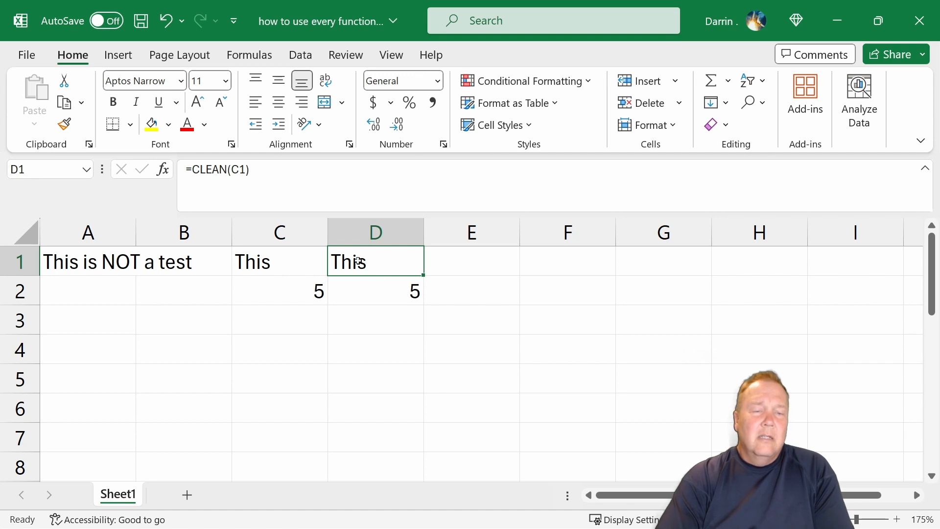
pyautogui.moveTo(252, 168); pyautogui.dragTo(195, 174)
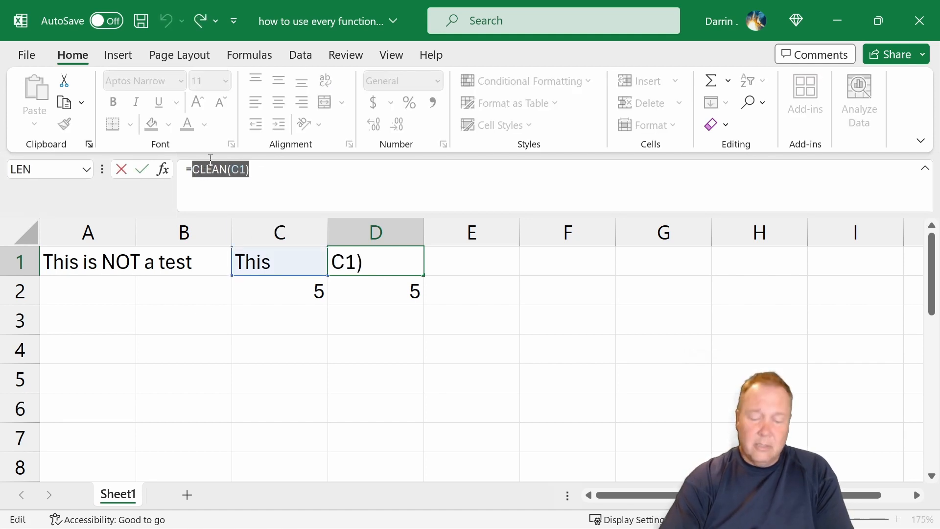
pyautogui.press('BackSpace')
pyautogui.press('BackSpace')
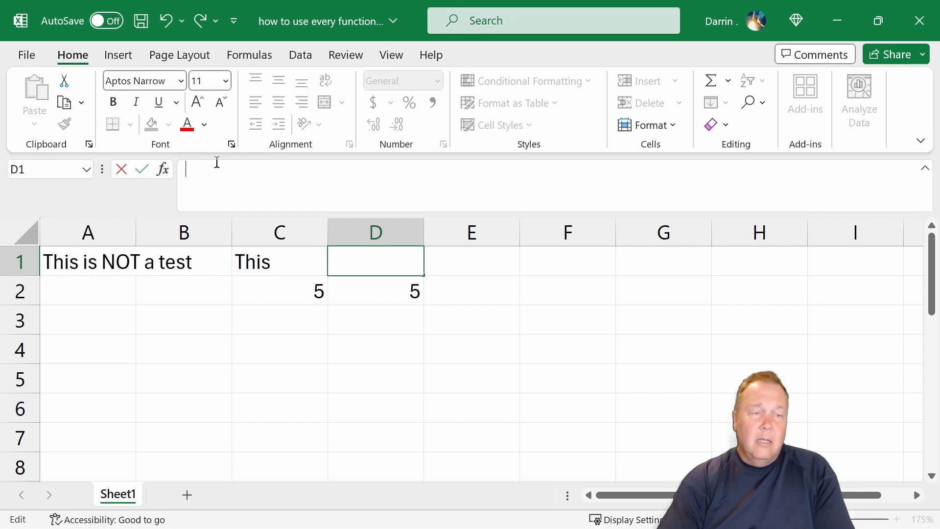
# Find TRIM among the Text functions, read its description, and try to insert it into cell D1.
pyautogui.click(163, 169)
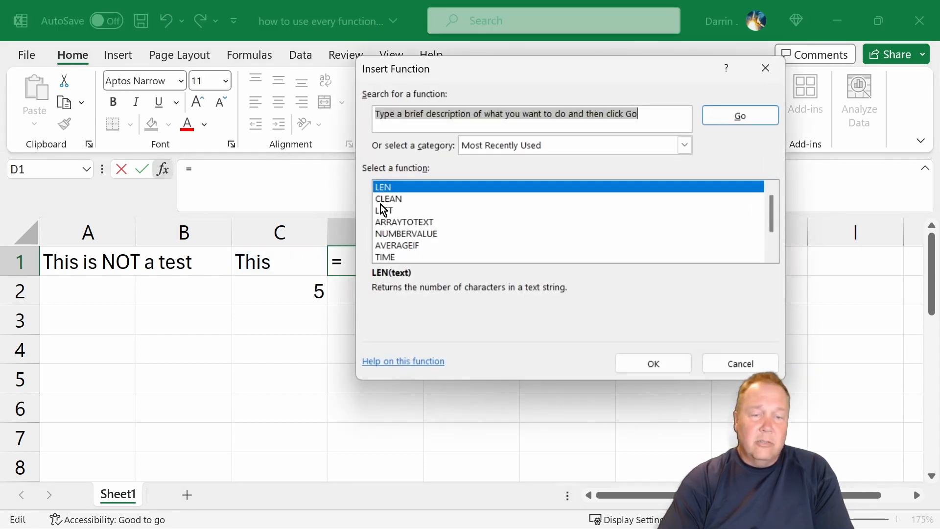
pyautogui.scroll(-1, 469, 218)
pyautogui.click(488, 150)
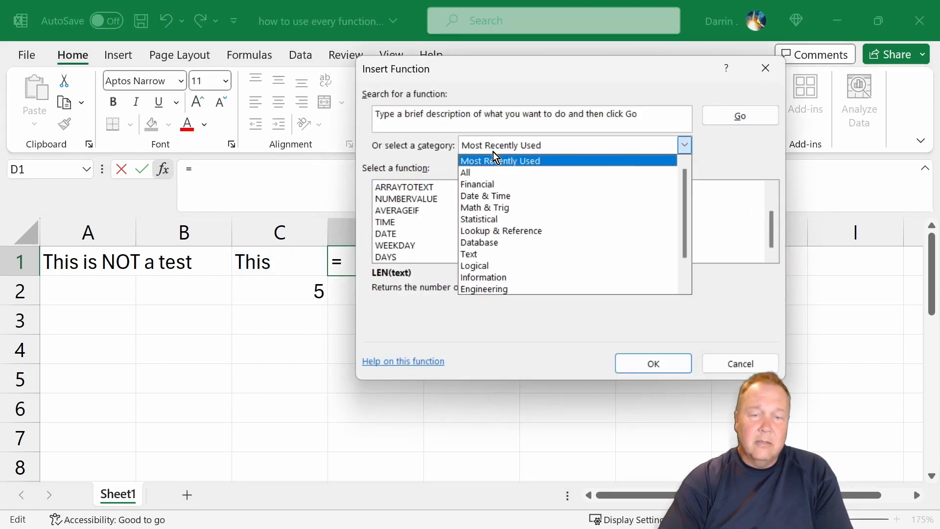
pyautogui.click(475, 259)
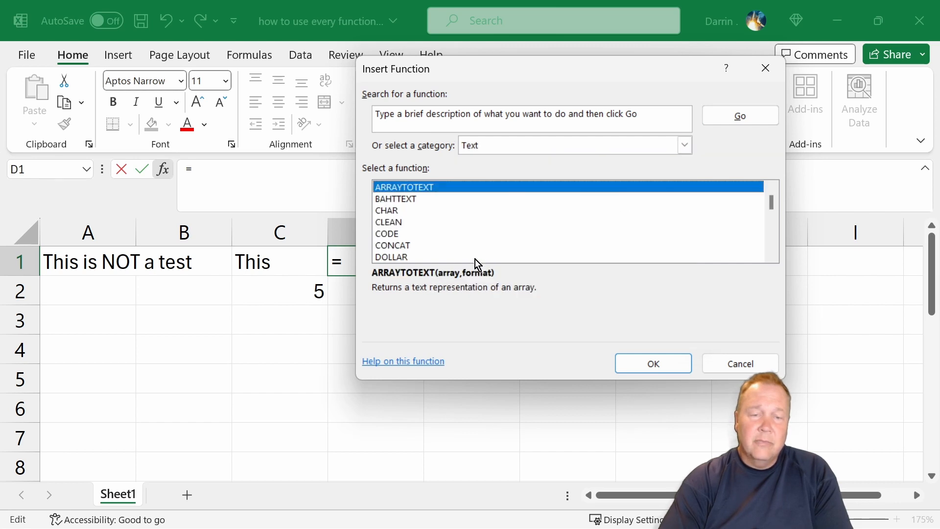
pyautogui.scroll(-2, 414, 225)
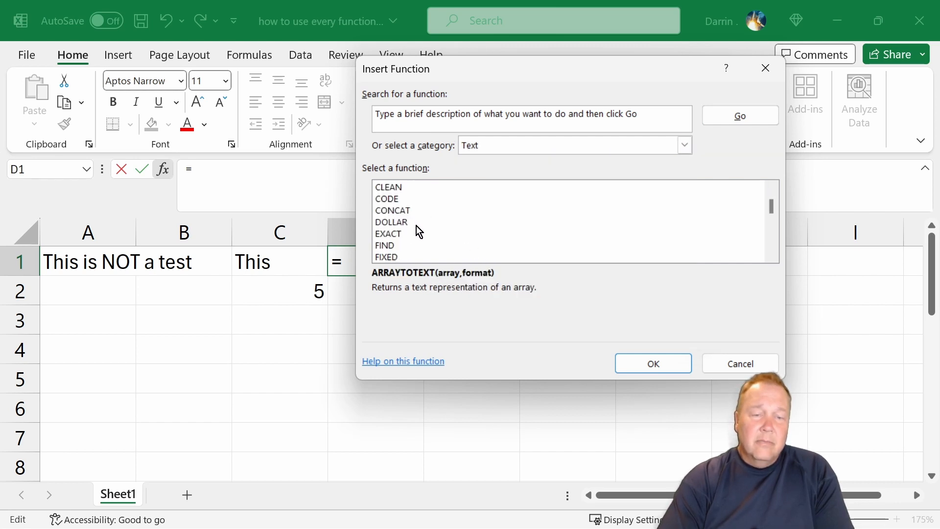
pyautogui.scroll(-3, 418, 231)
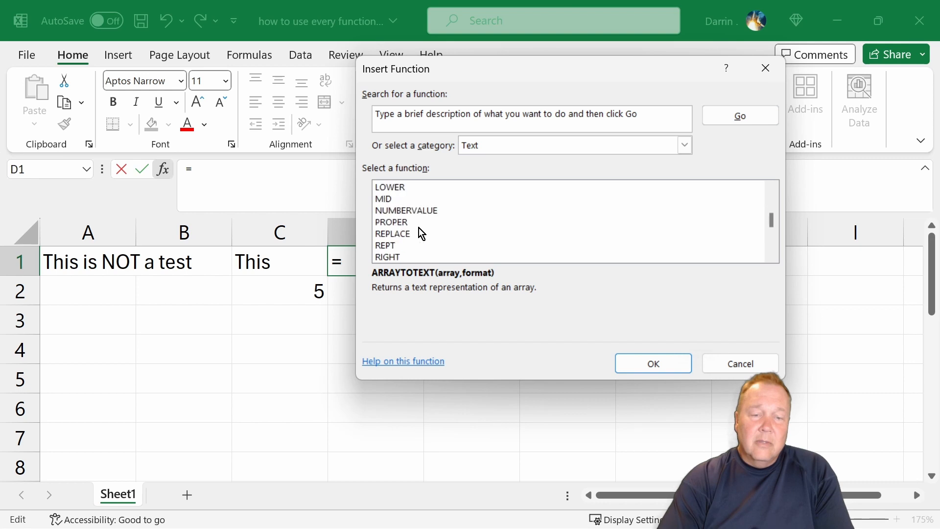
pyautogui.scroll(-4, 419, 228)
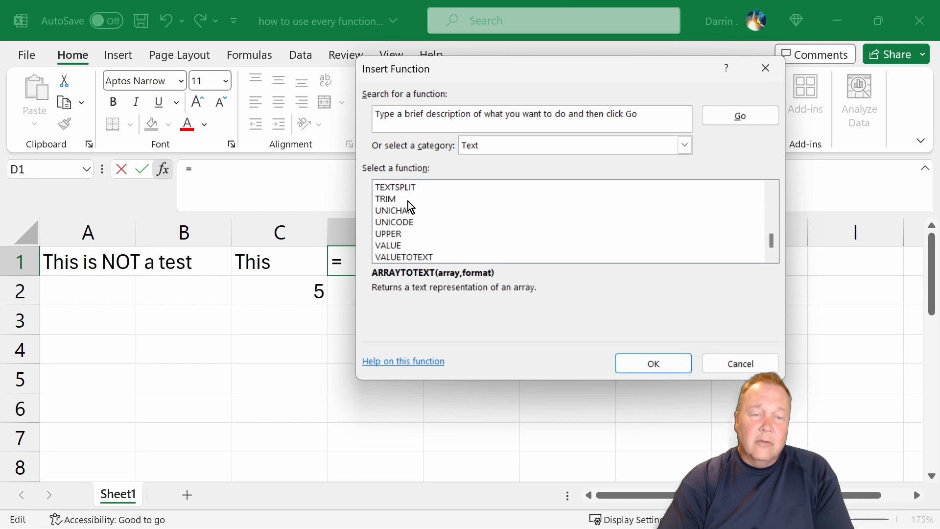
pyautogui.click(396, 199)
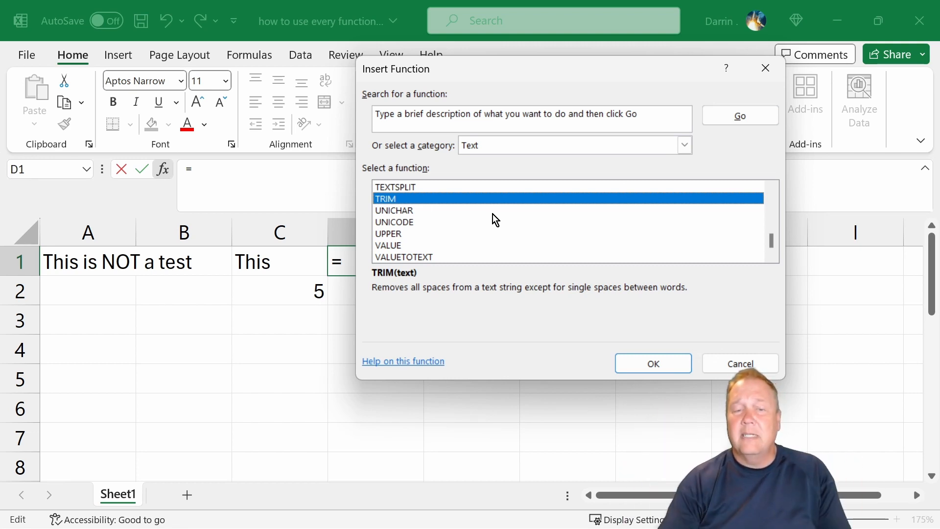
pyautogui.click(645, 362)
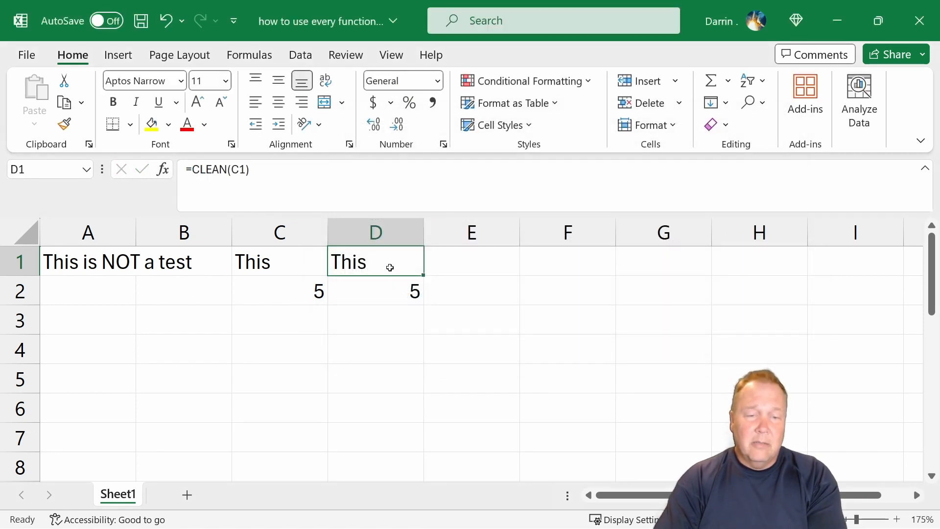
# Replace CLEAN with trim in cell D1's formula so it reads =trim(C1), and apply it.
pyautogui.click(224, 169)
pyautogui.moveTo(224, 169); pyautogui.dragTo(191, 170)
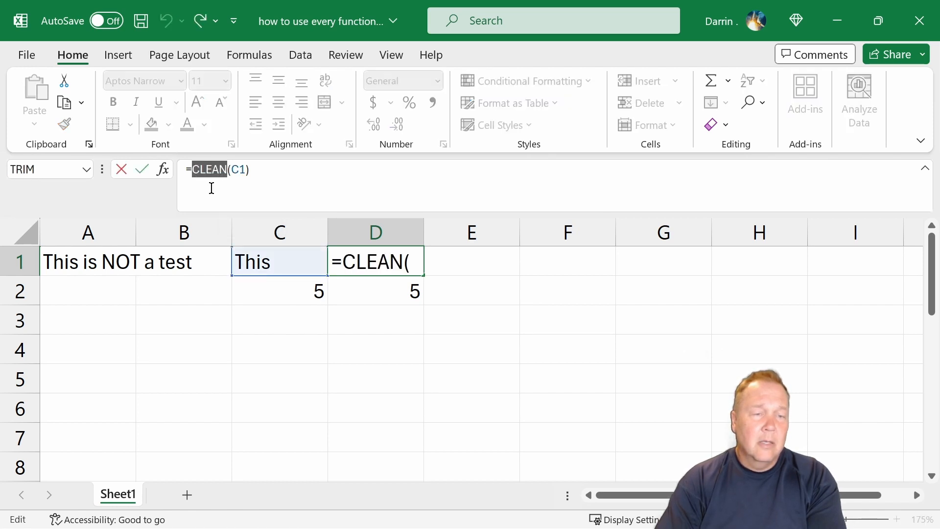
pyautogui.write('trim')
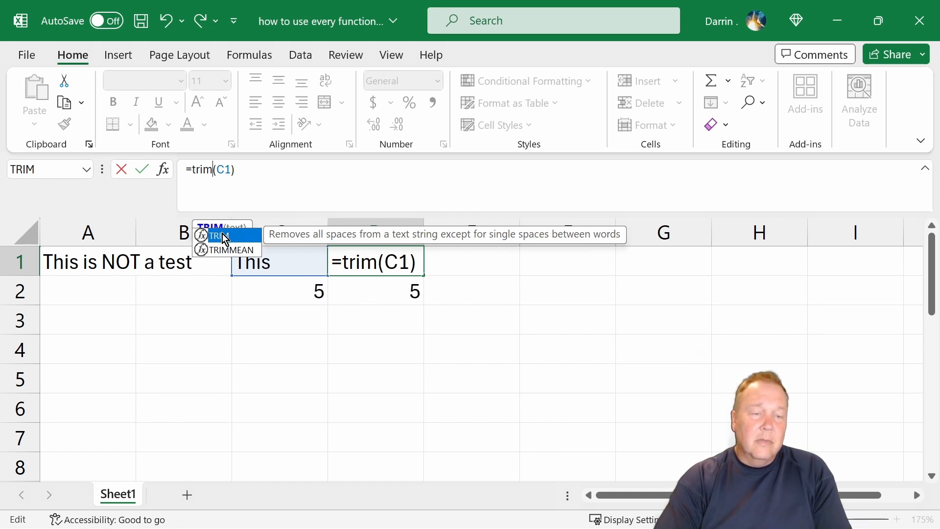
pyautogui.click(263, 162)
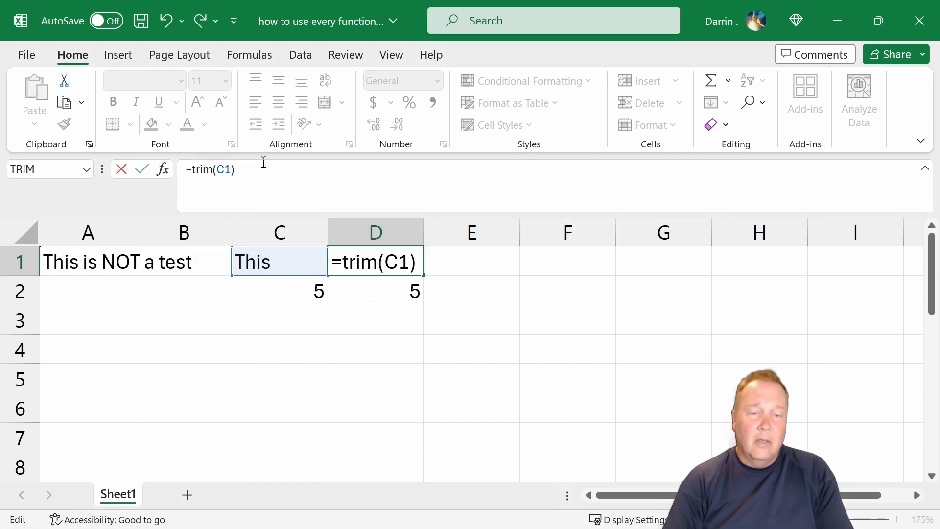
pyautogui.press('Return')
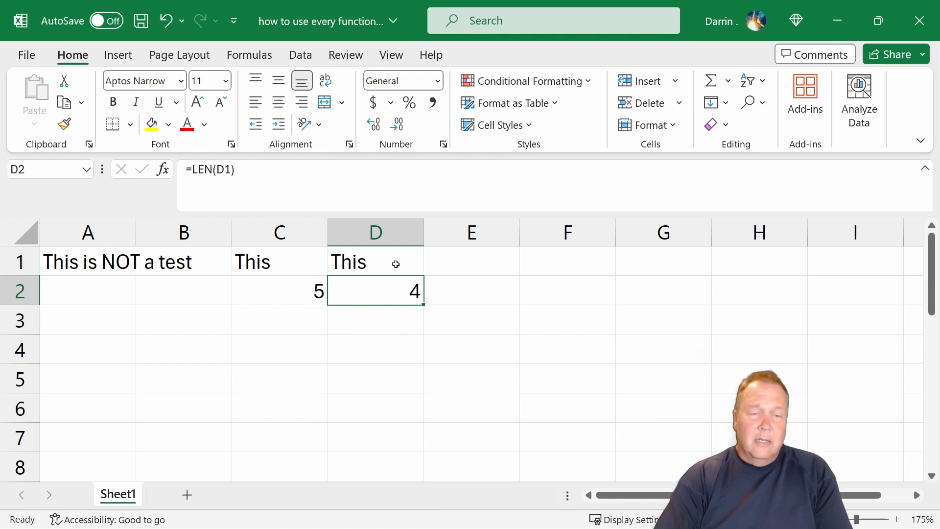
# Start inserting a function in cell A2 and read the Date & Time descriptions of DAY, DAYS and DAYS360.
pyautogui.click(209, 293)
pyautogui.click(95, 293)
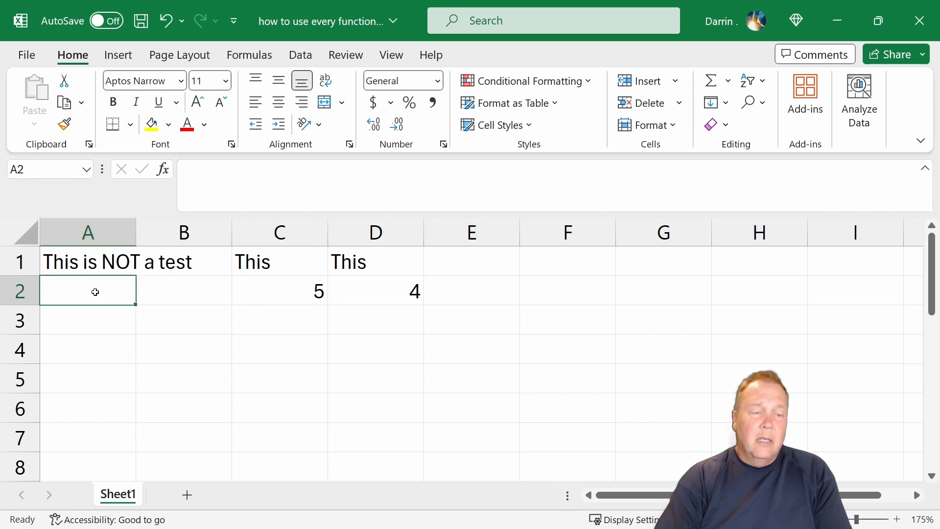
pyautogui.click(163, 169)
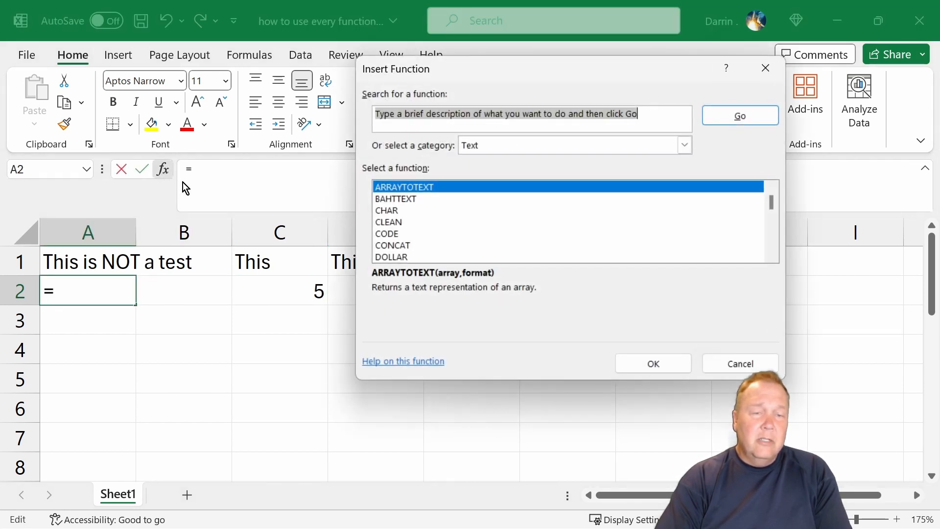
pyautogui.click(495, 152)
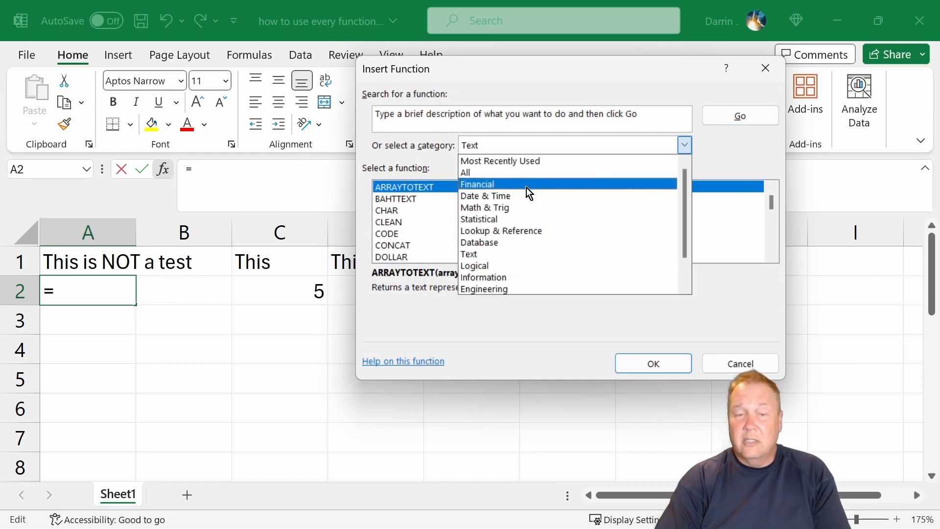
pyautogui.click(508, 198)
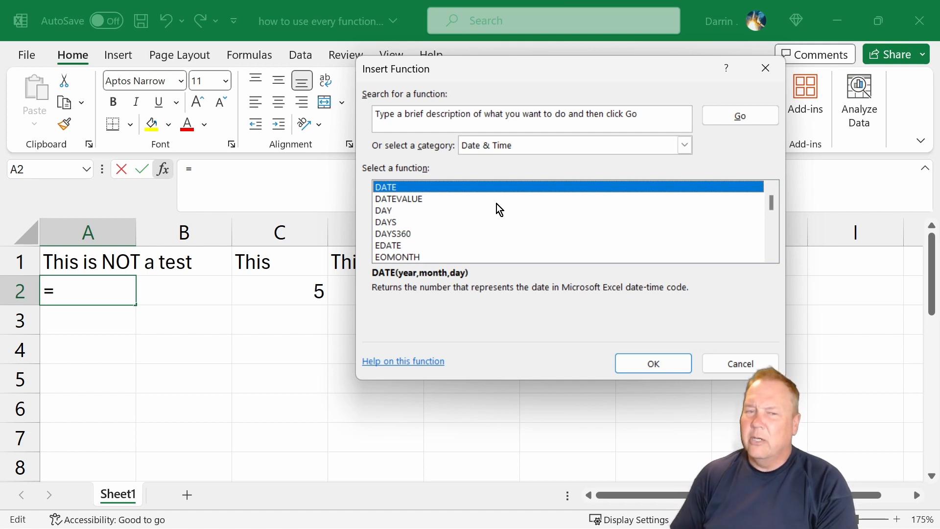
pyautogui.click(394, 211)
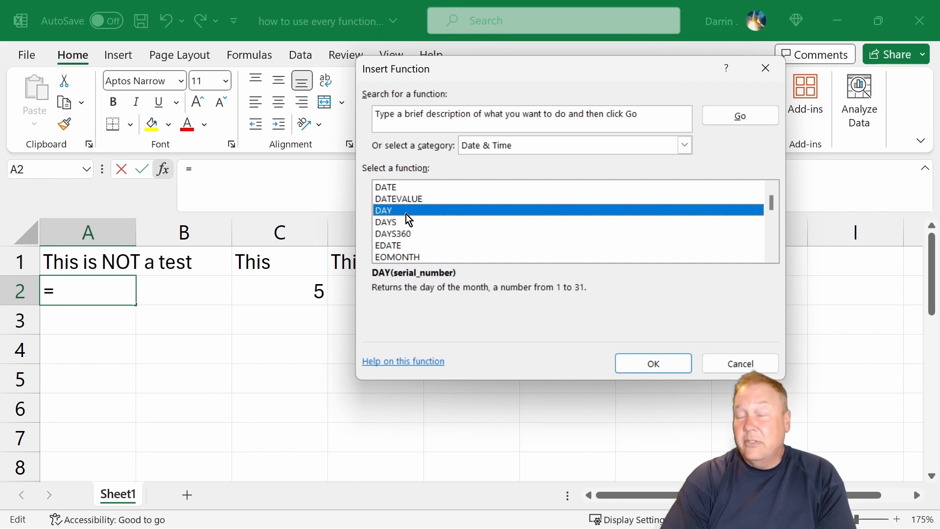
pyautogui.click(407, 223)
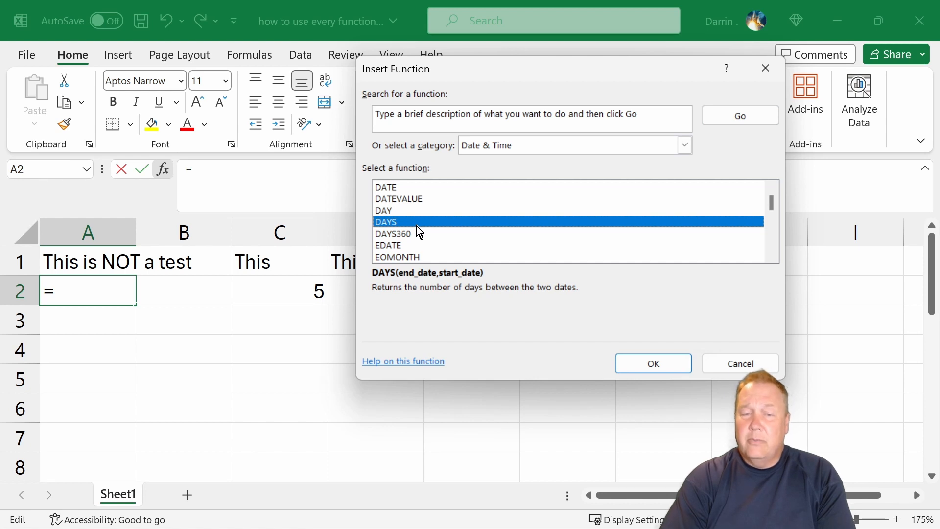
pyautogui.click(418, 233)
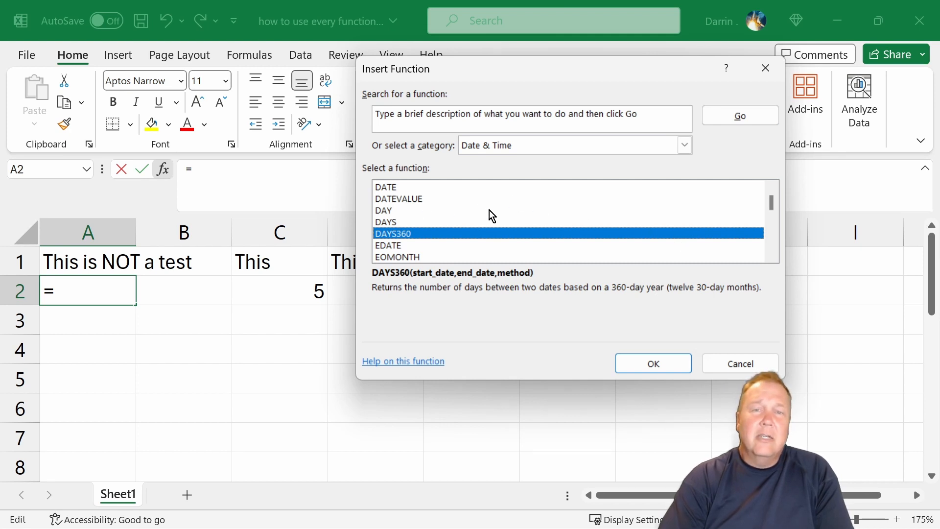
# Read the descriptions of the HOUR, MINUTE, MONTH and NETWORKDAYS functions.
pyautogui.scroll(-1, 486, 214)
pyautogui.scroll(-1, 487, 215)
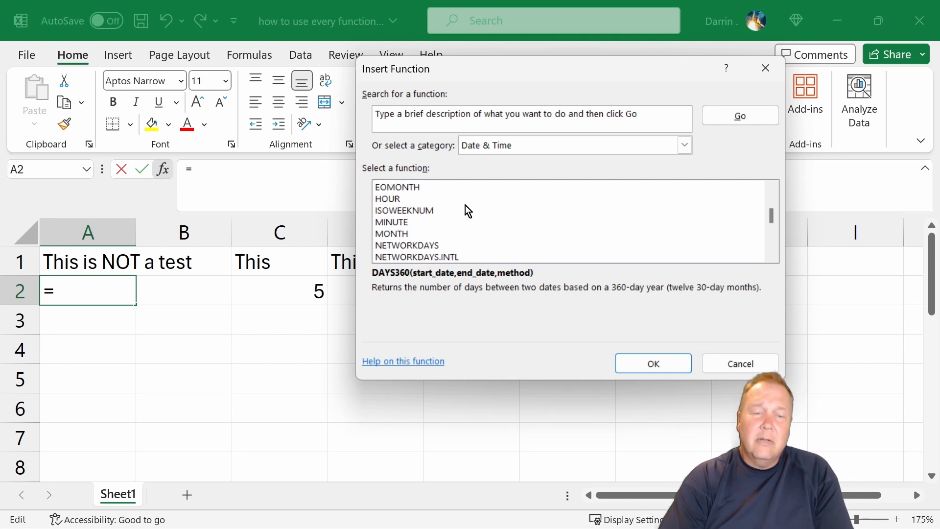
pyautogui.click(402, 200)
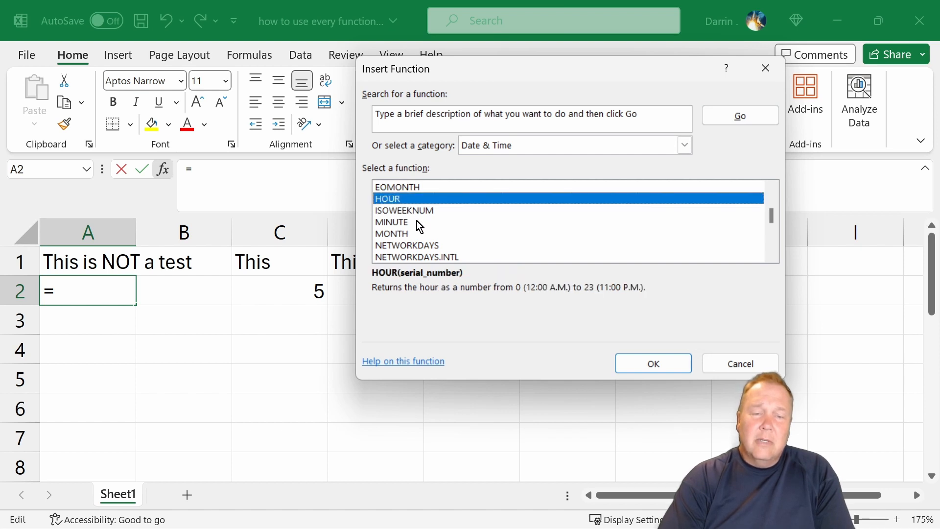
pyautogui.click(404, 223)
pyautogui.click(408, 234)
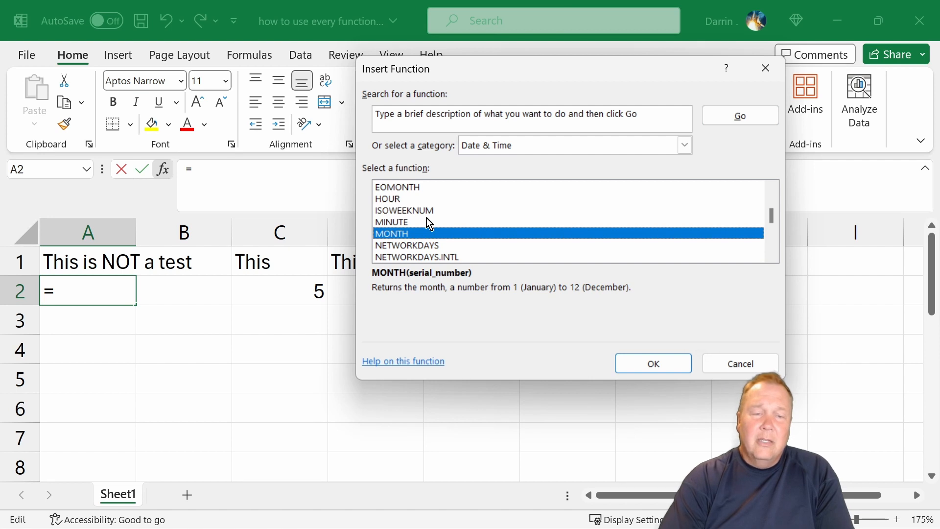
pyautogui.click(440, 248)
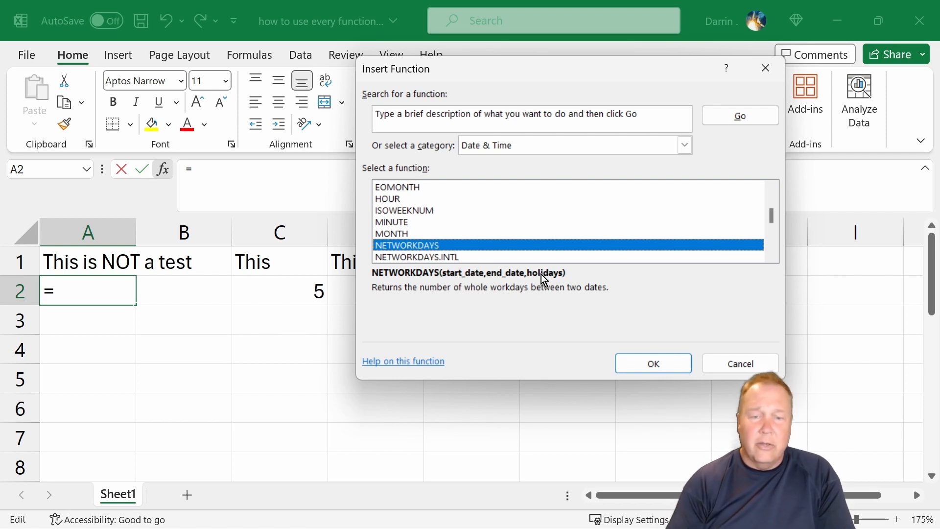
# Read the descriptions of the NOW, SECOND, TIME, TIMEVALUE, TODAY and WEEKDAY functions.
pyautogui.scroll(-2, 465, 230)
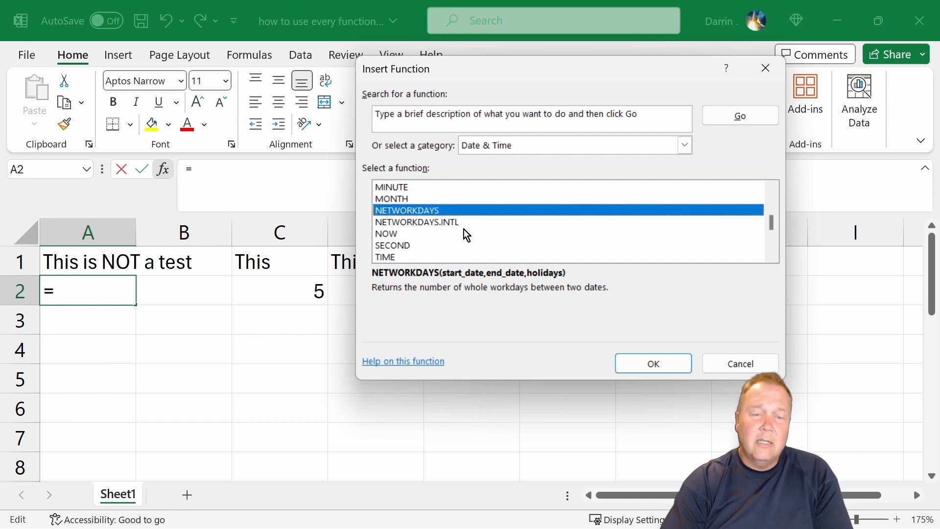
pyautogui.click(402, 200)
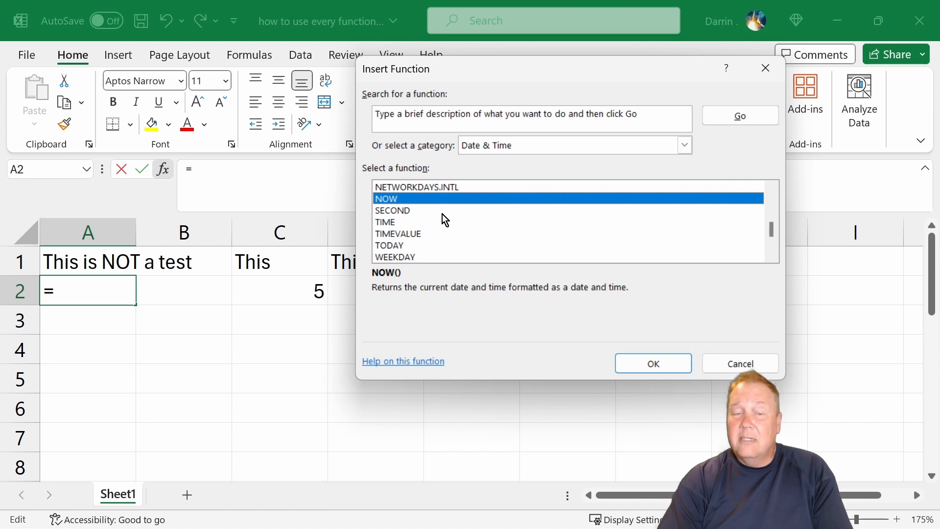
pyautogui.click(411, 212)
pyautogui.click(406, 222)
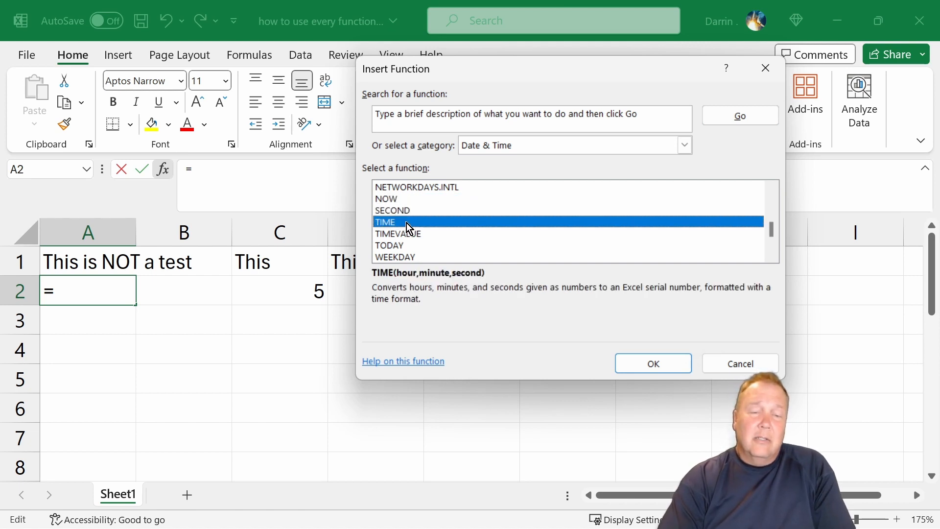
pyautogui.click(407, 234)
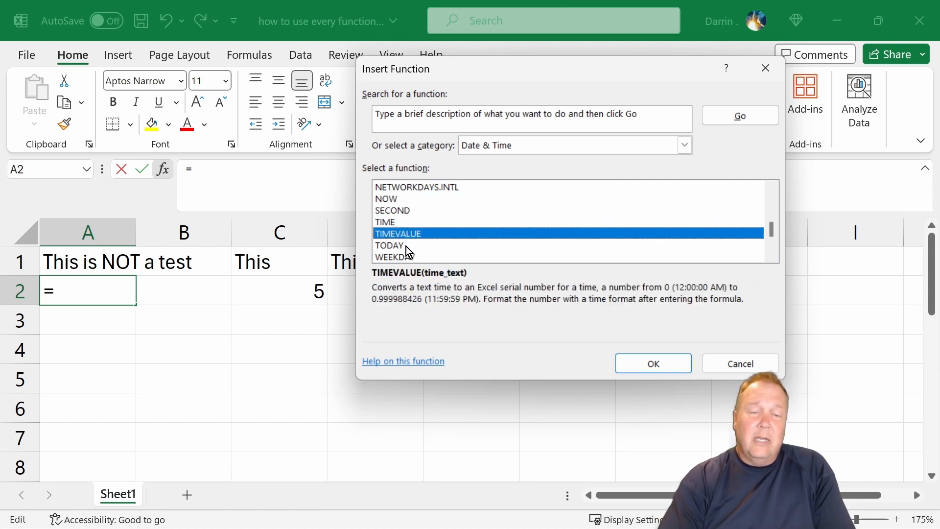
pyautogui.click(406, 246)
pyautogui.click(407, 257)
# Read the descriptions of WEEKNUM, WORKDAY and WORKDAY.INTL and view the last Date & Time functions.
pyautogui.scroll(-1, 439, 235)
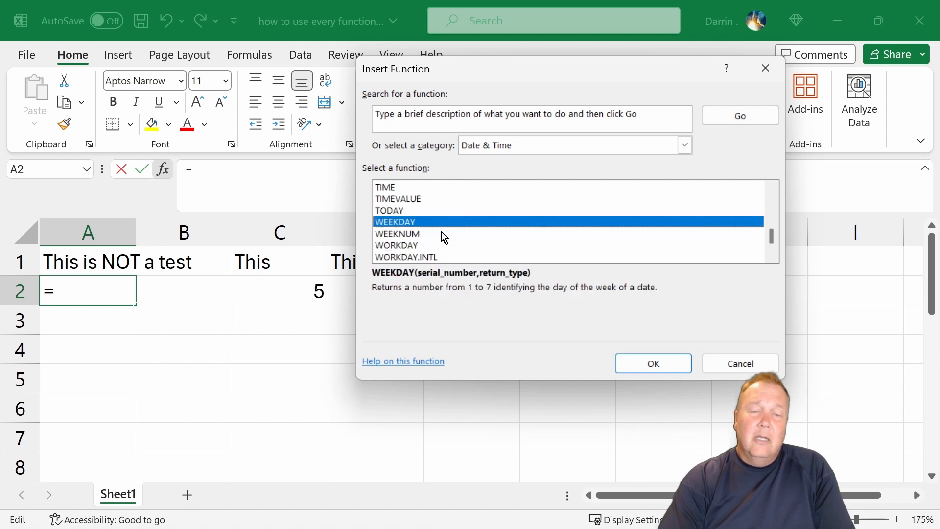
pyautogui.click(409, 234)
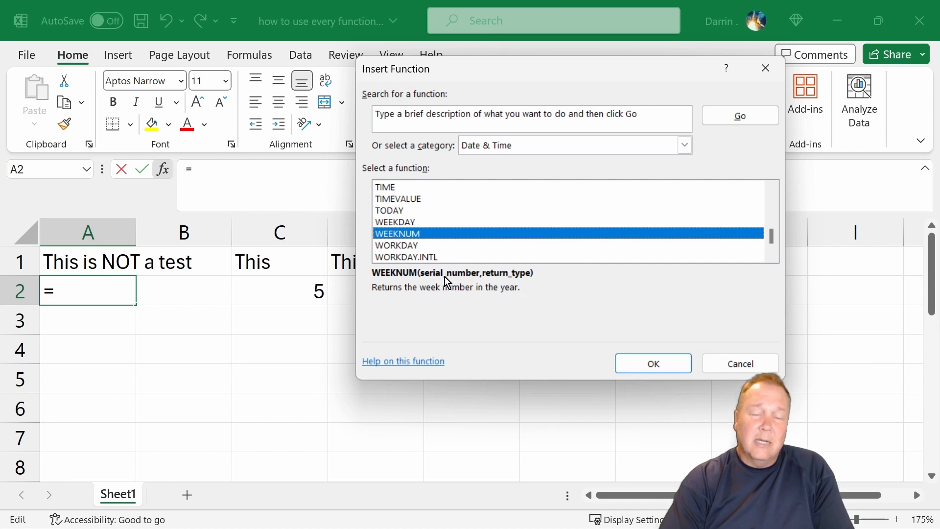
pyautogui.click(448, 246)
pyautogui.click(448, 256)
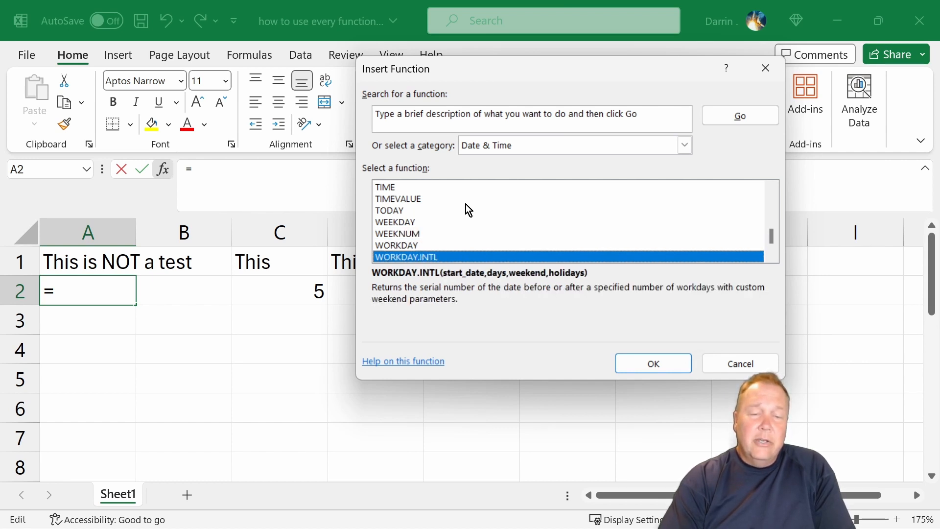
pyautogui.scroll(-1, 466, 205)
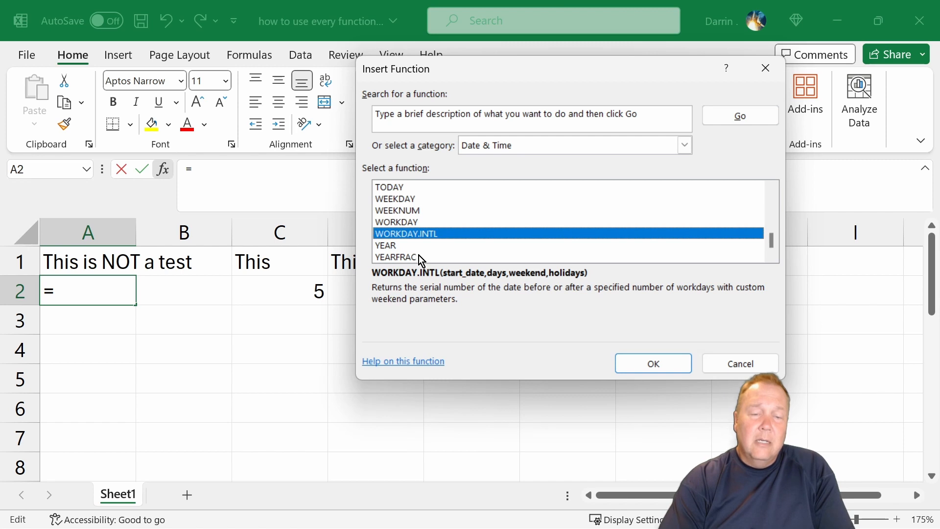
# Switch the function category to Lookup & Reference and look through its functions to the end of the list.
pyautogui.click(480, 149)
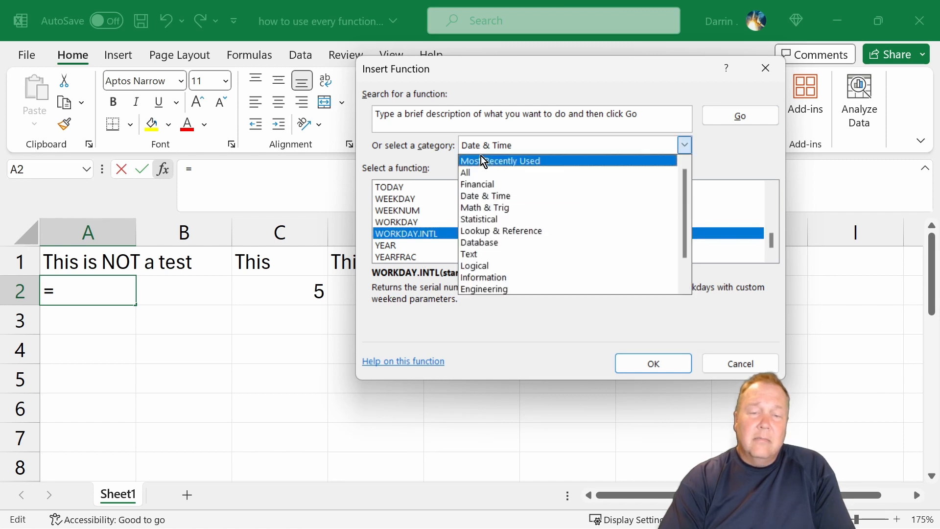
pyautogui.click(495, 230)
pyautogui.scroll(-8, 463, 217)
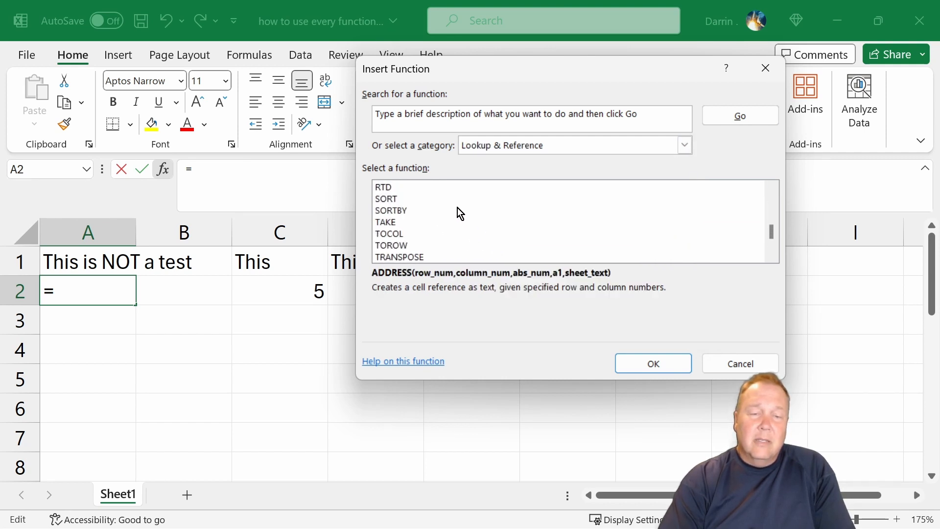
pyautogui.scroll(-1, 457, 207)
pyautogui.scroll(-1, 458, 208)
pyautogui.scroll(-1, 461, 214)
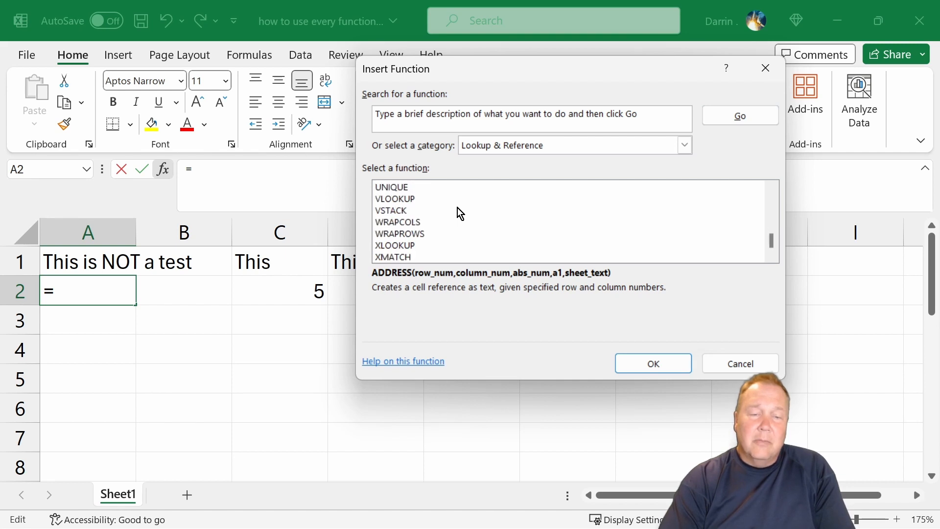
# Switch the function category to Logical and look through its functions.
pyautogui.click(508, 147)
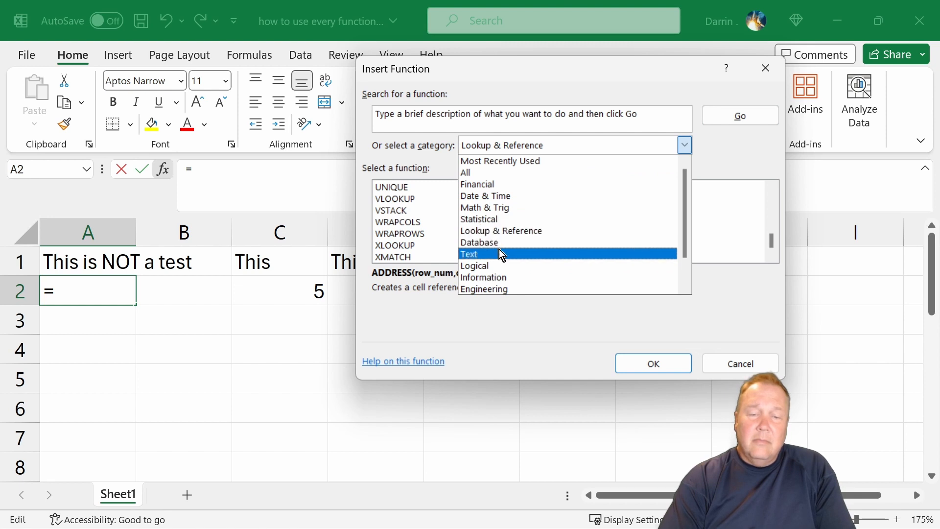
pyautogui.click(498, 266)
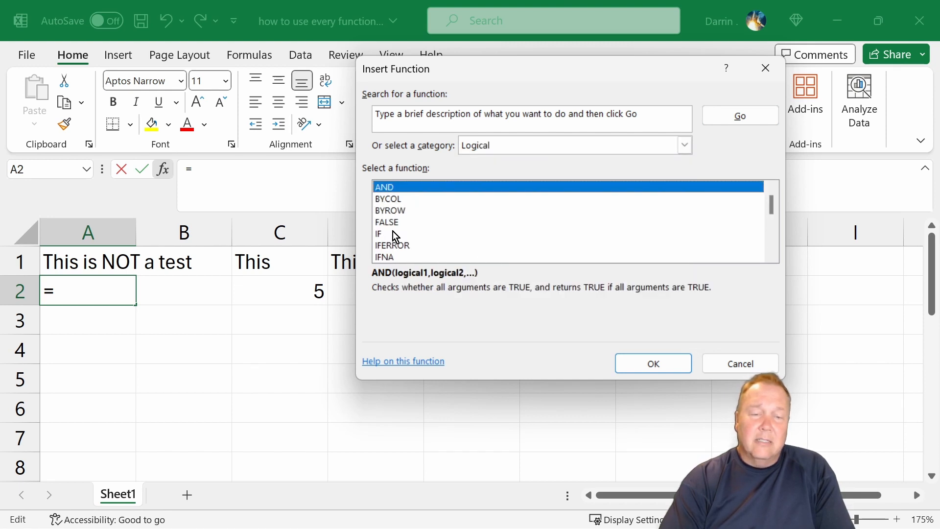
pyautogui.scroll(-3, 421, 235)
pyautogui.scroll(-1, 422, 238)
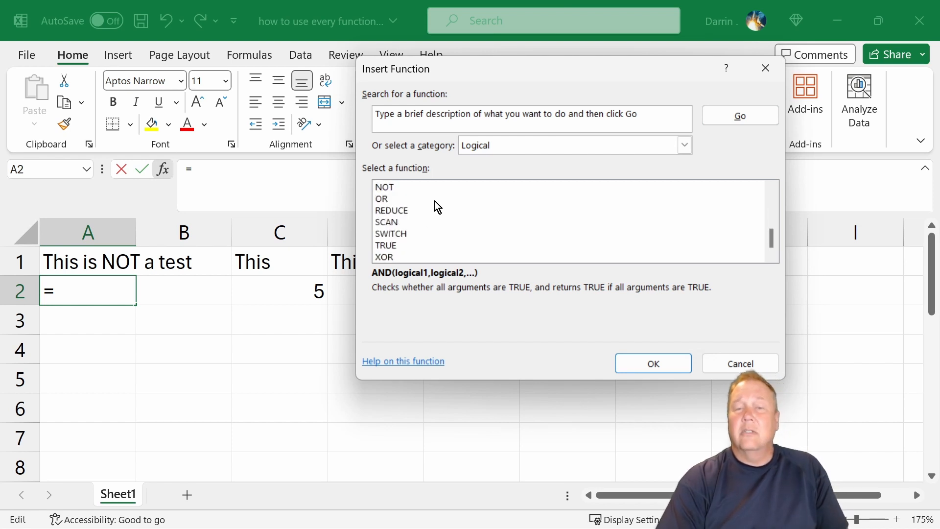
# Review the available function categories, choose All, and look through the alphabetical list around the AVERAGE functions.
pyautogui.click(495, 146)
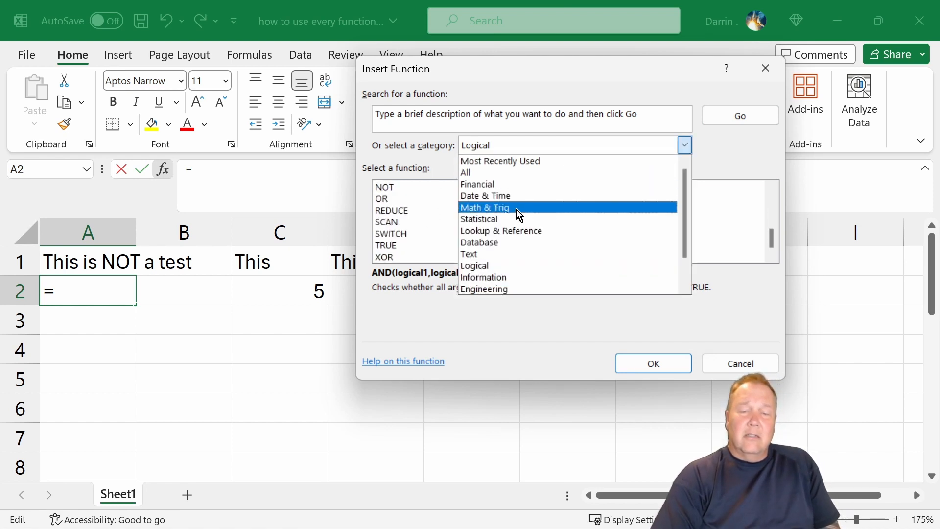
pyautogui.scroll(-1, 516, 211)
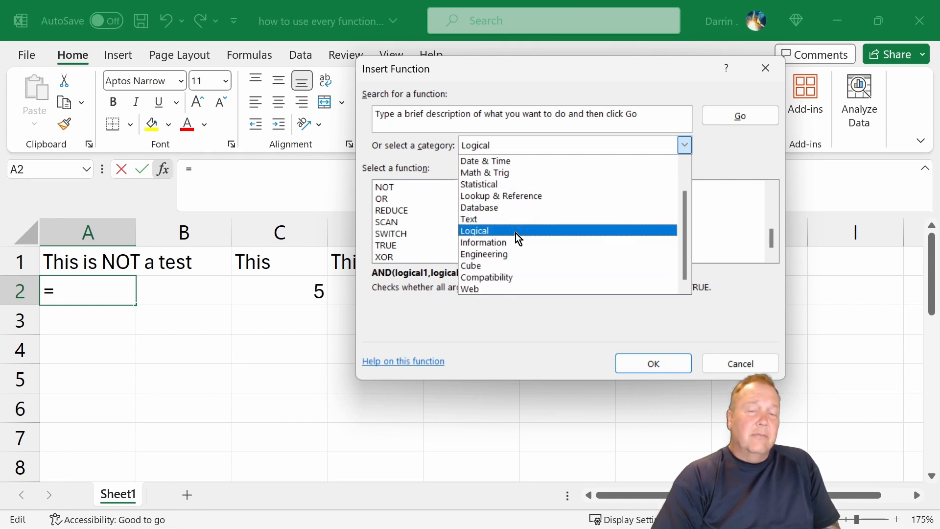
pyautogui.scroll(1, 516, 225)
pyautogui.click(468, 171)
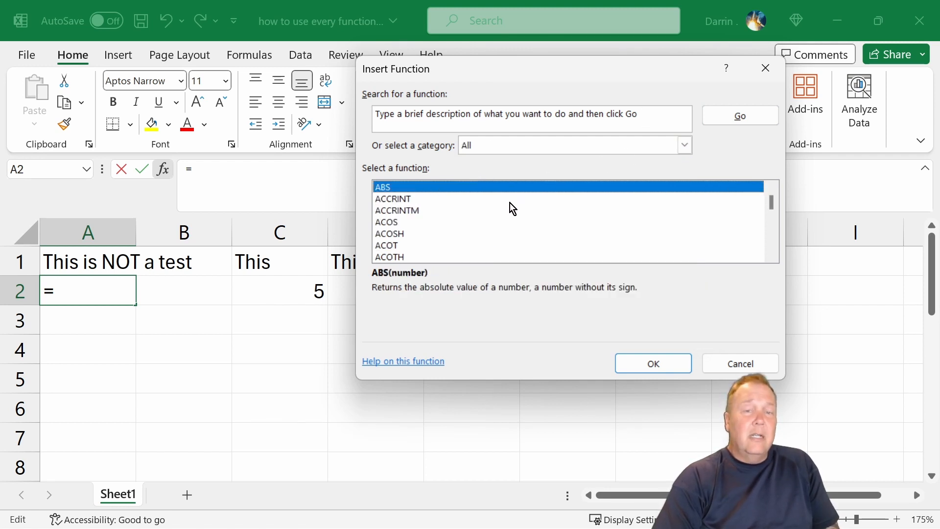
pyautogui.scroll(-4, 510, 203)
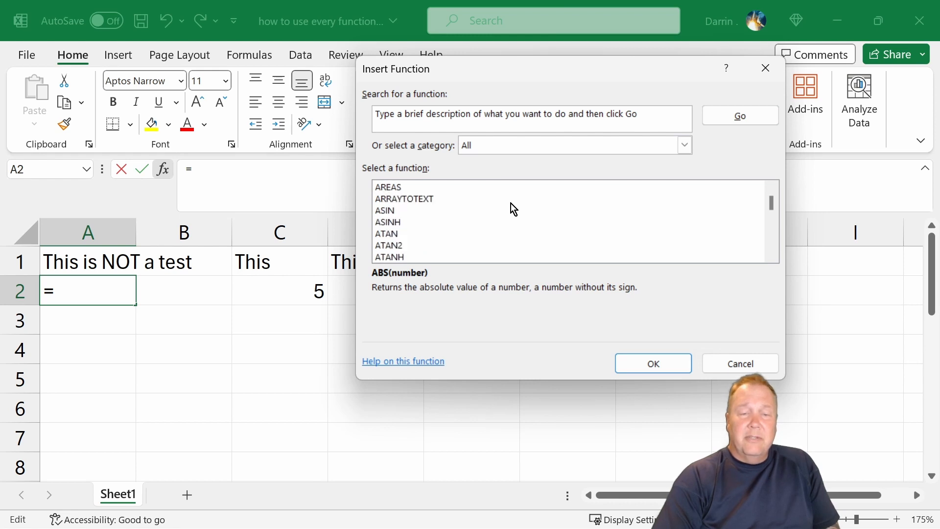
pyautogui.scroll(-4, 510, 204)
pyautogui.scroll(1, 470, 209)
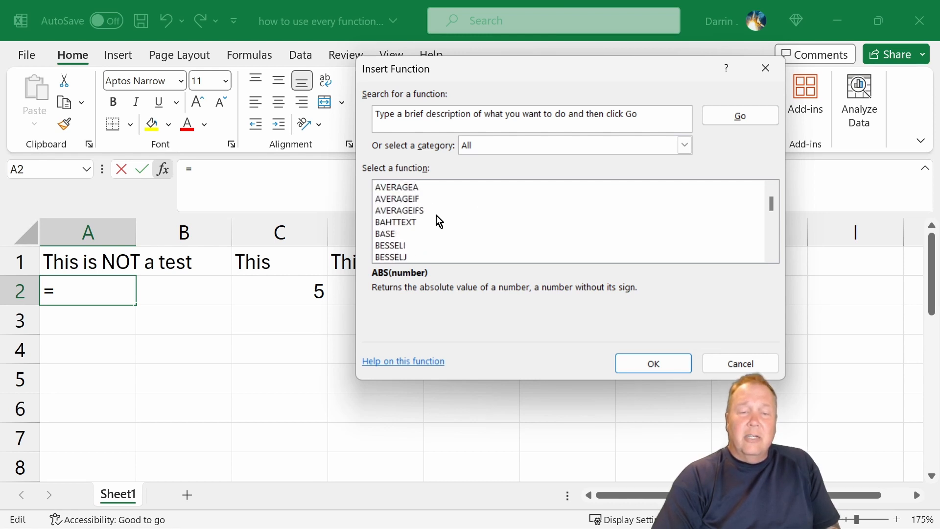
pyautogui.scroll(1, 432, 220)
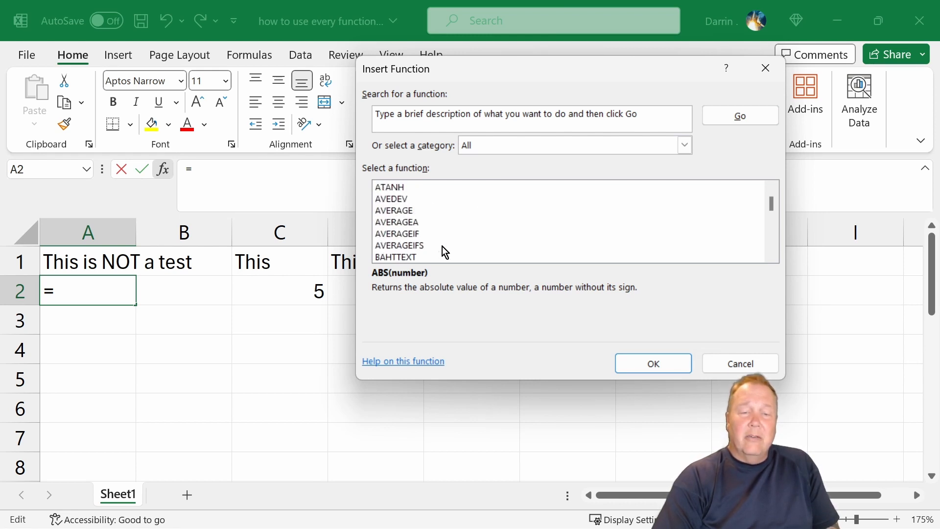
# Look through the alphabetical list of all functions from the AVERAGE functions to the DCOUNT and DEC2BIN entries.
pyautogui.scroll(-2, 445, 231)
pyautogui.scroll(-4, 445, 228)
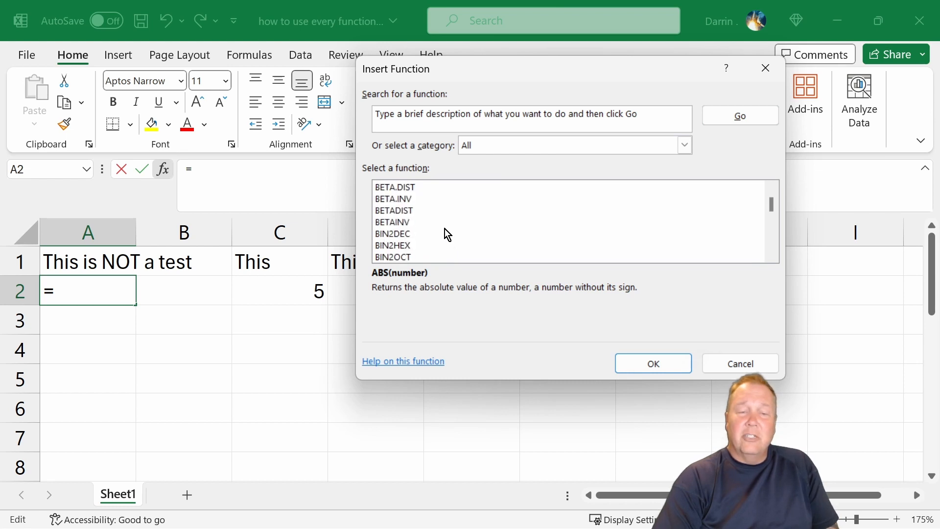
pyautogui.scroll(-3, 445, 228)
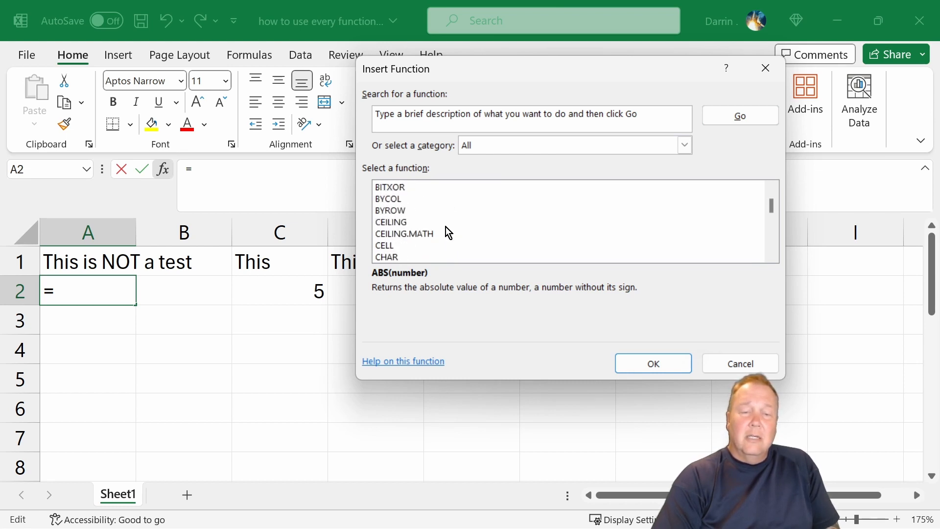
pyautogui.scroll(1, 448, 233)
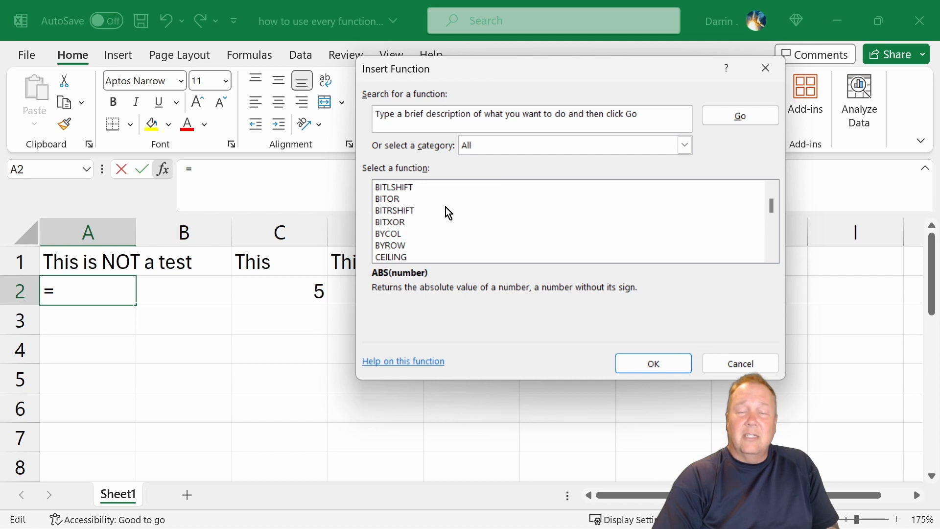
pyautogui.scroll(-5, 478, 220)
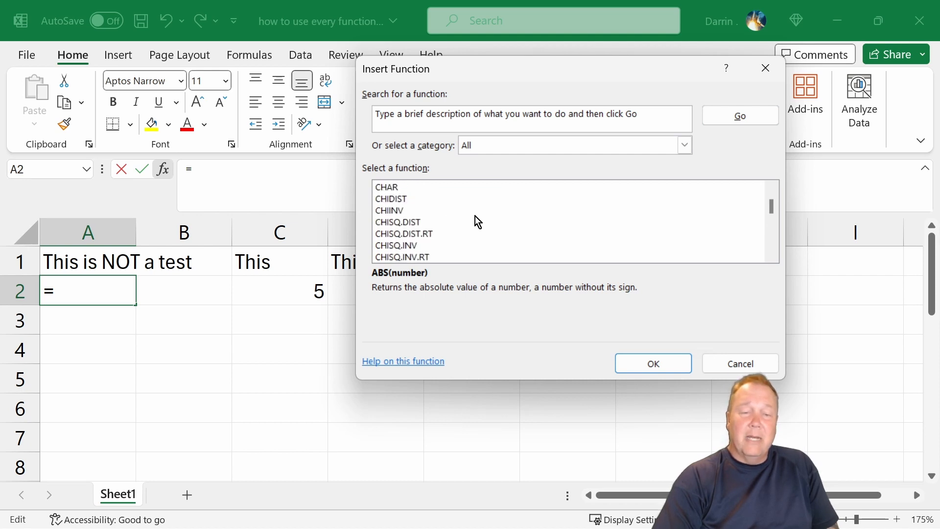
pyautogui.scroll(-3, 476, 216)
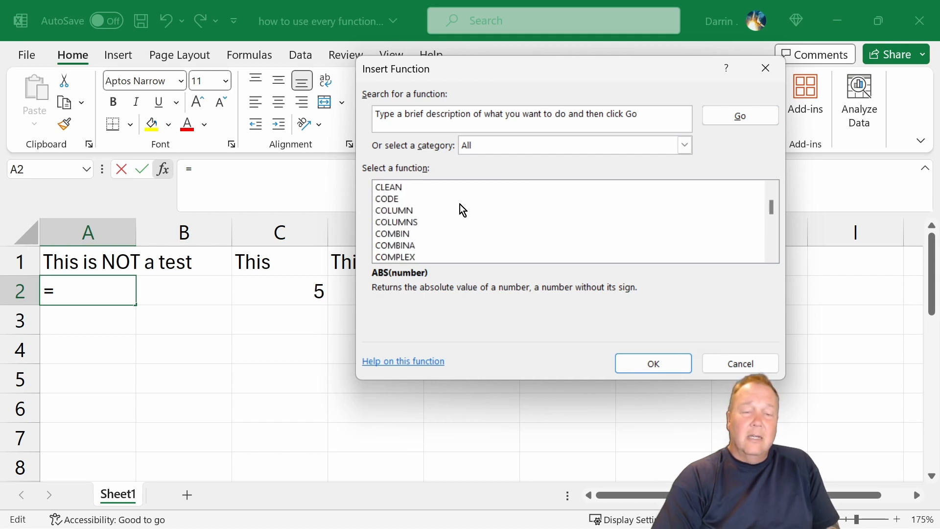
pyautogui.scroll(-2, 463, 211)
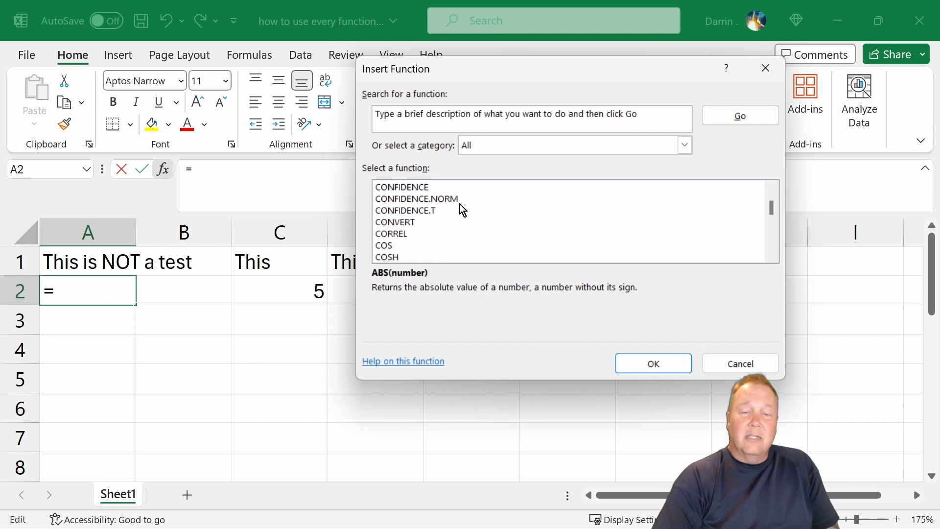
pyautogui.scroll(-4, 460, 205)
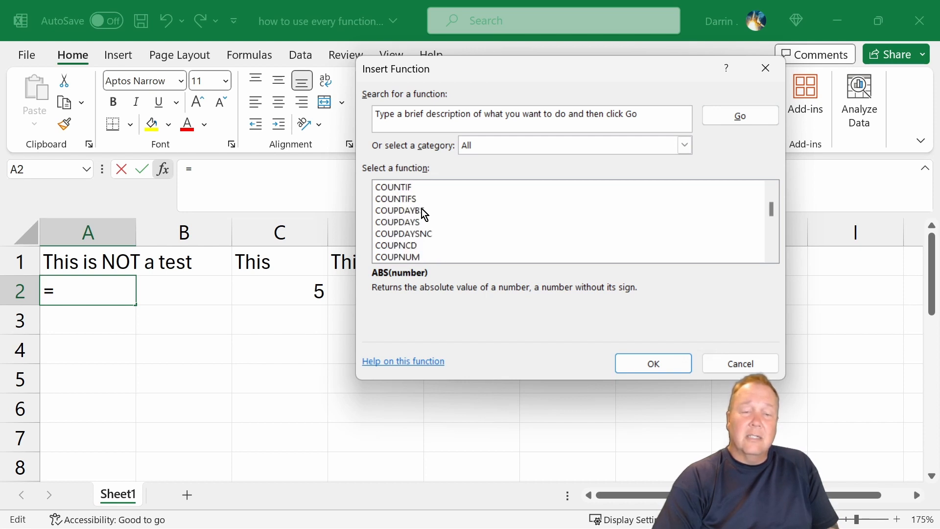
pyautogui.scroll(-1, 439, 219)
pyautogui.scroll(-1, 443, 222)
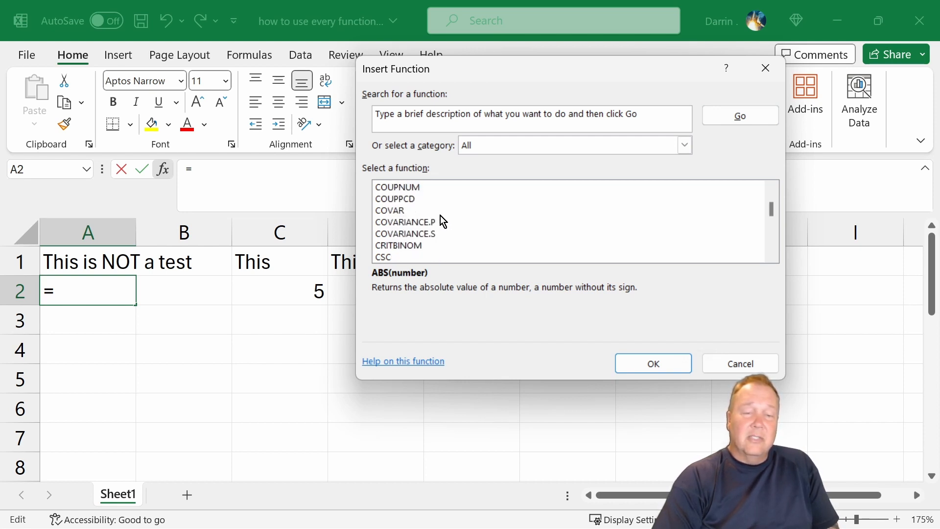
pyautogui.scroll(-6, 440, 215)
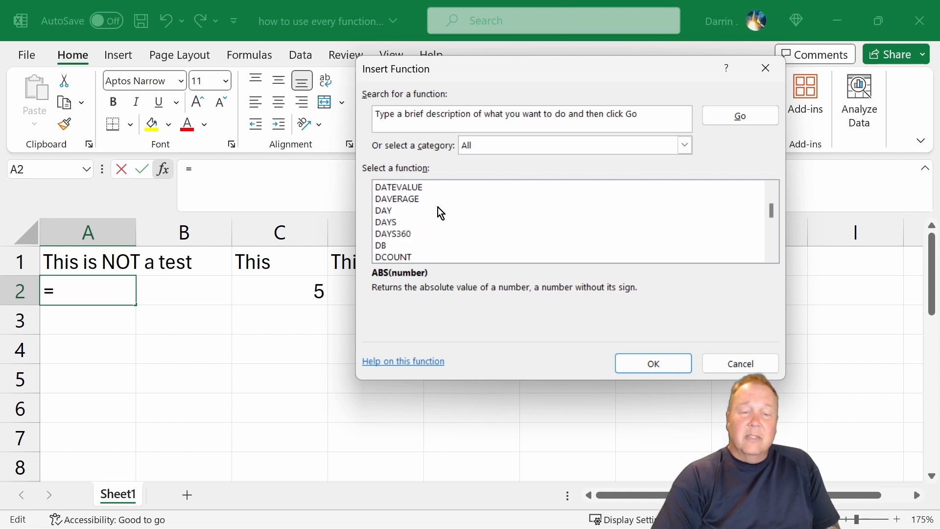
pyautogui.scroll(-2, 437, 208)
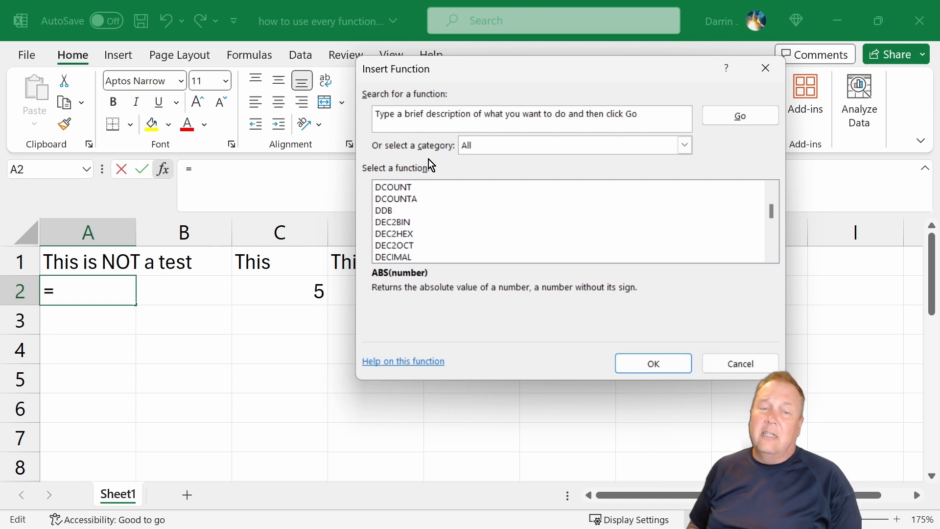
# Continue through the full function list to the F entries and read the description of FALSE.
pyautogui.click(437, 118)
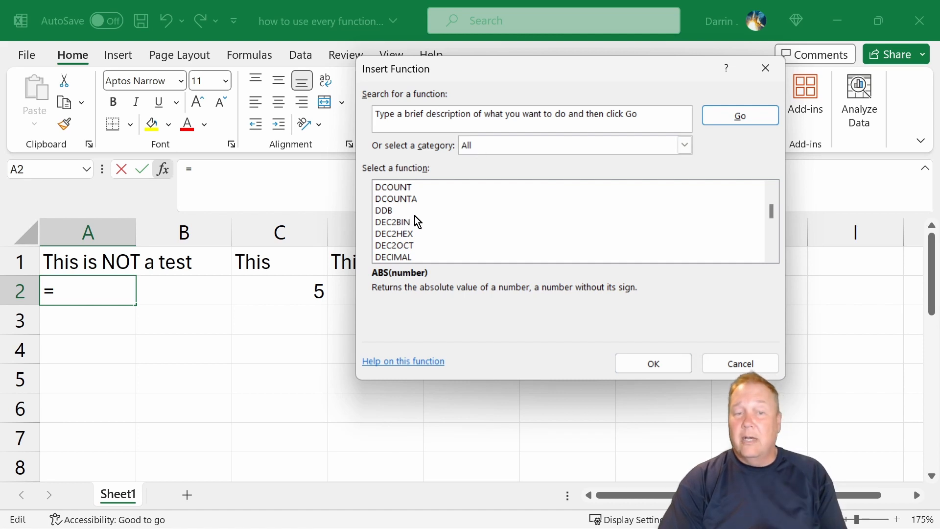
pyautogui.scroll(-2, 424, 211)
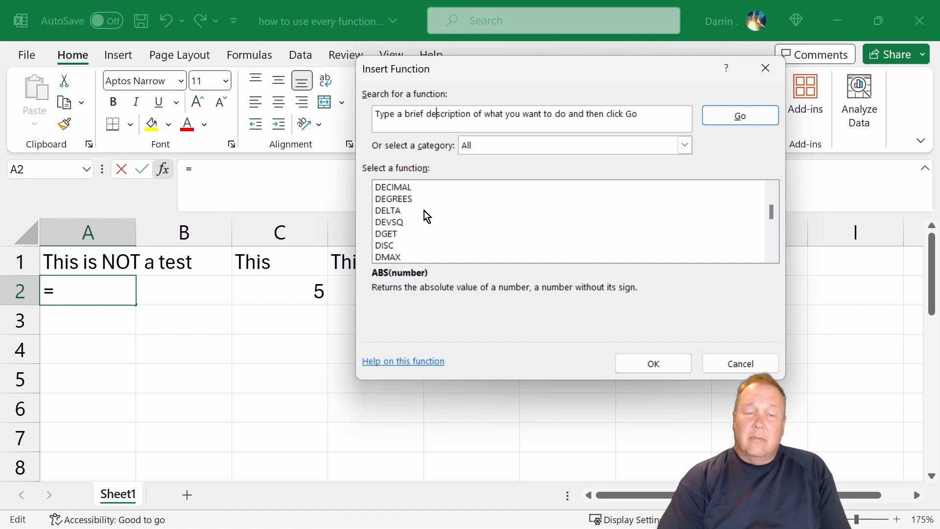
pyautogui.scroll(-7, 426, 216)
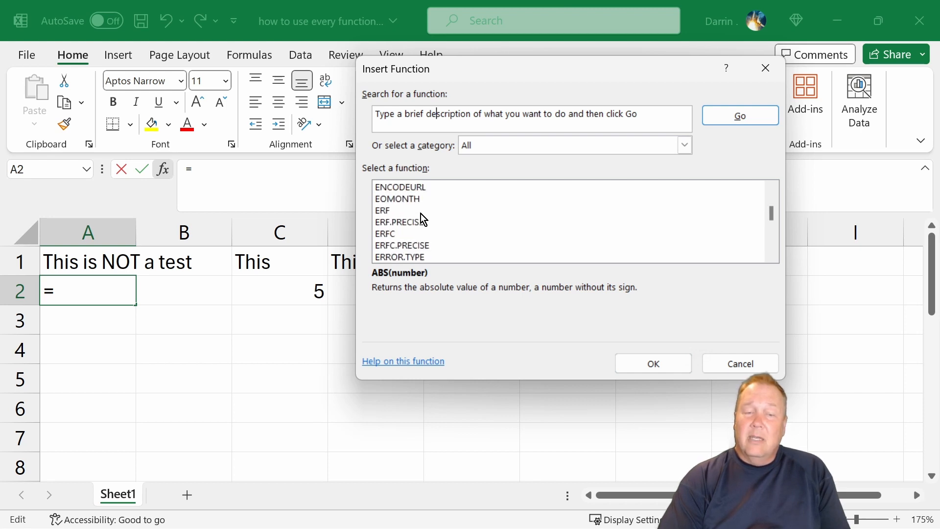
pyautogui.scroll(-6, 422, 218)
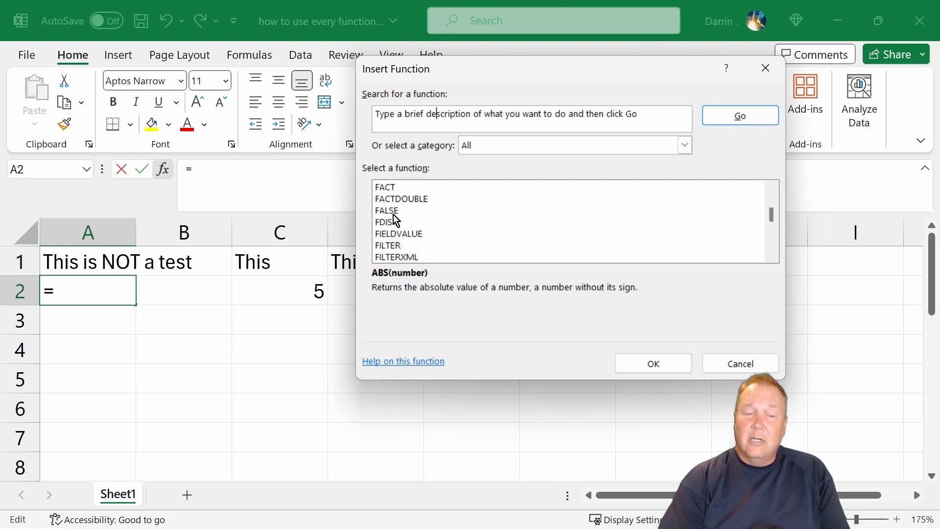
pyautogui.click(395, 214)
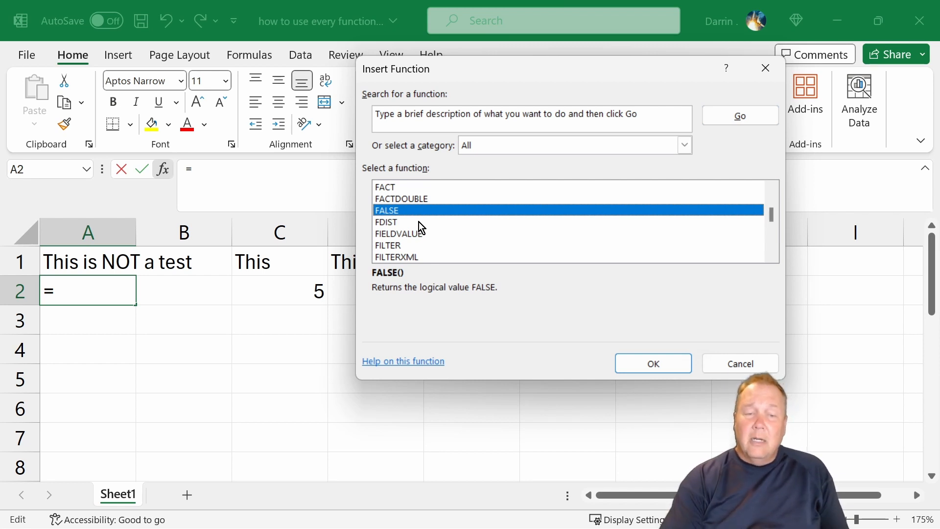
# Open the arguments for FACTDOUBLE and read its online help article through to the examples, leaving A2 empty.
pyautogui.click(424, 200)
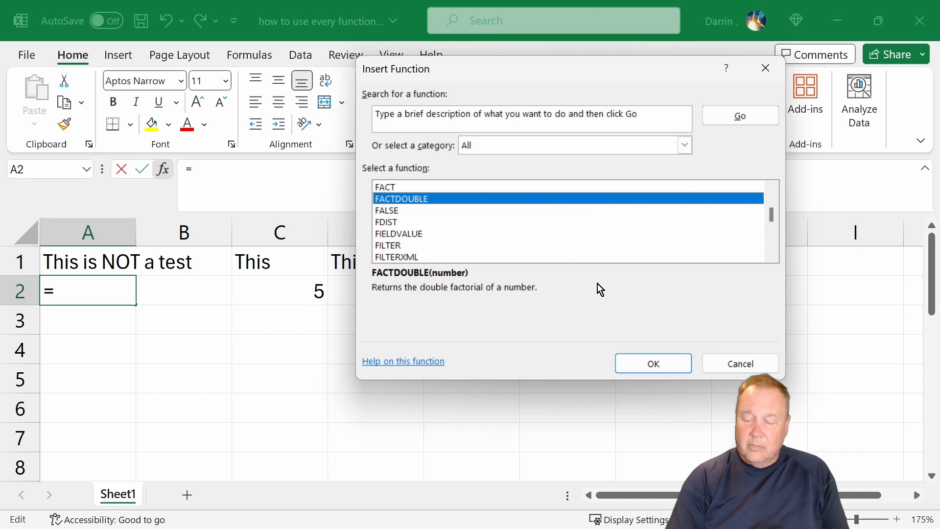
pyautogui.press('Return')
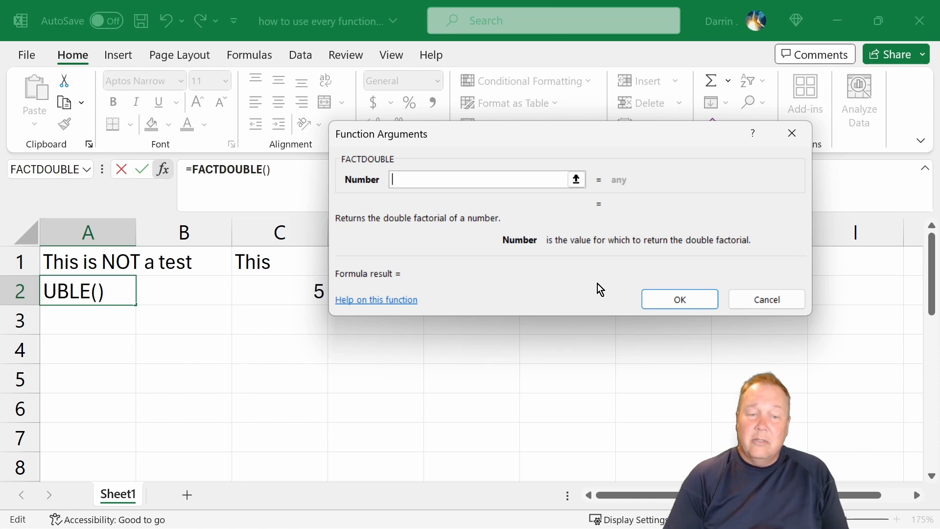
pyautogui.click(392, 301)
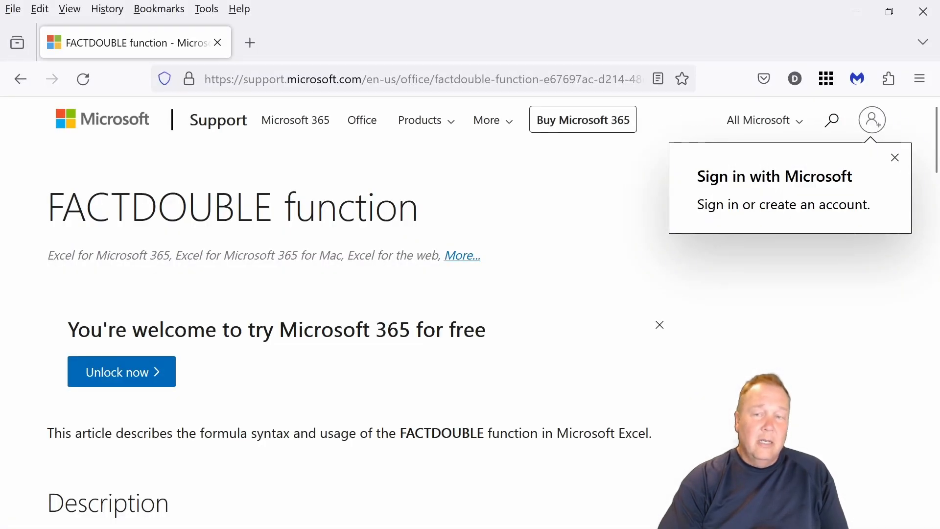
pyautogui.scroll(-8, 646, 270)
pyautogui.scroll(-14, 642, 270)
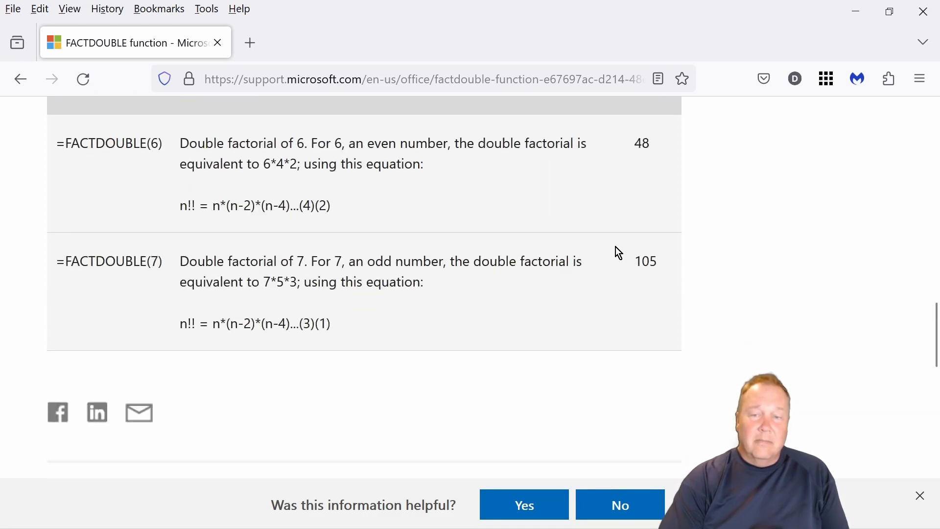
pyautogui.click(924, 11)
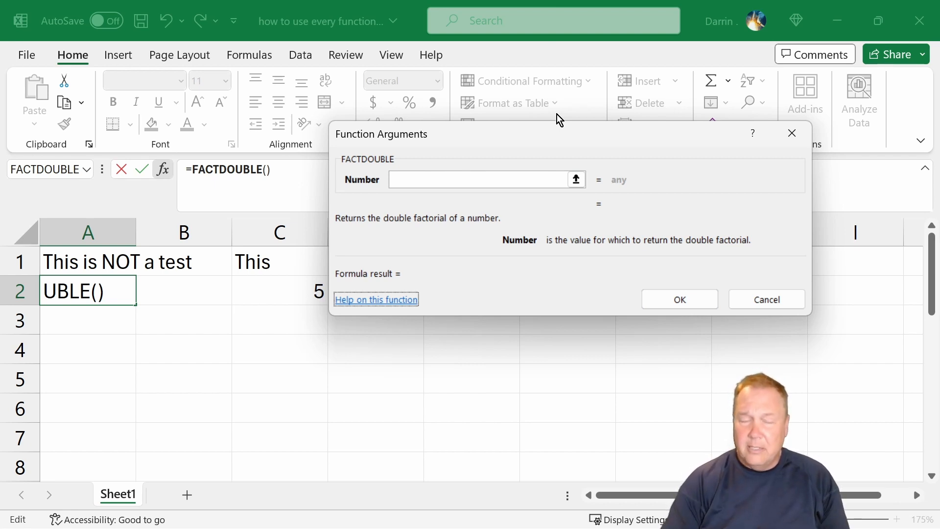
pyautogui.click(799, 145)
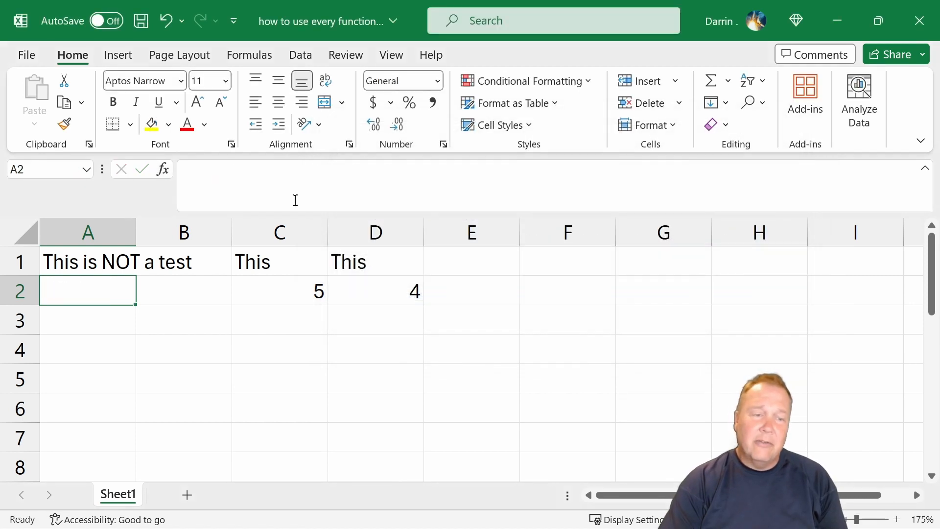
# Start a VLOOKUP formula in cell A3 and open its function arguments.
pyautogui.click(64, 327)
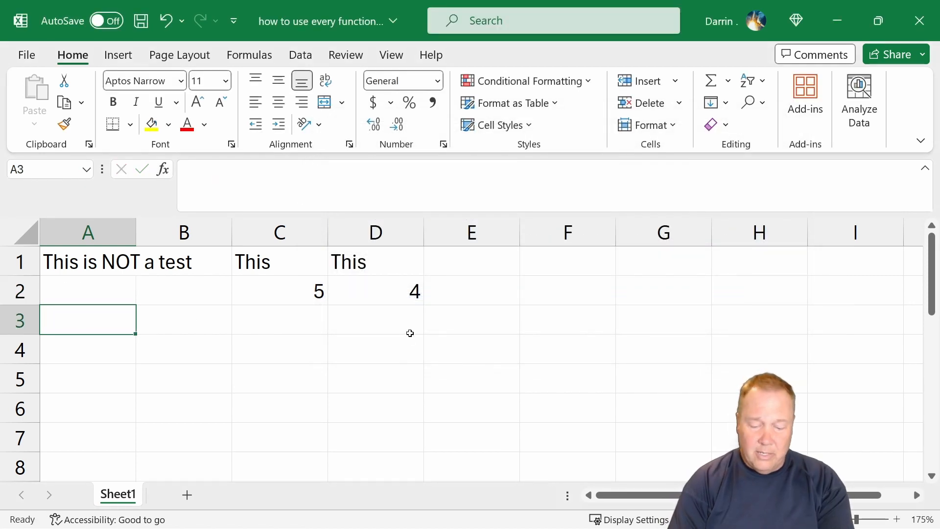
pyautogui.write('=')
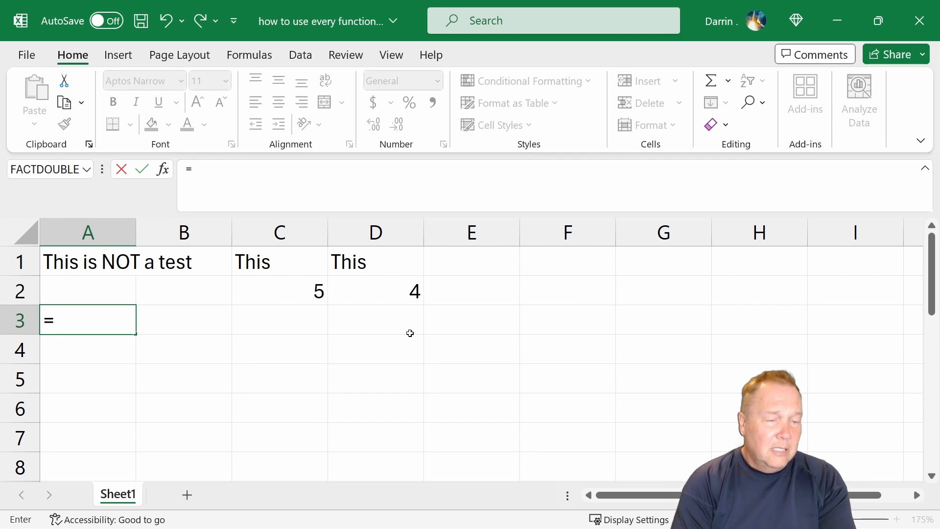
pyautogui.write('vlookup')
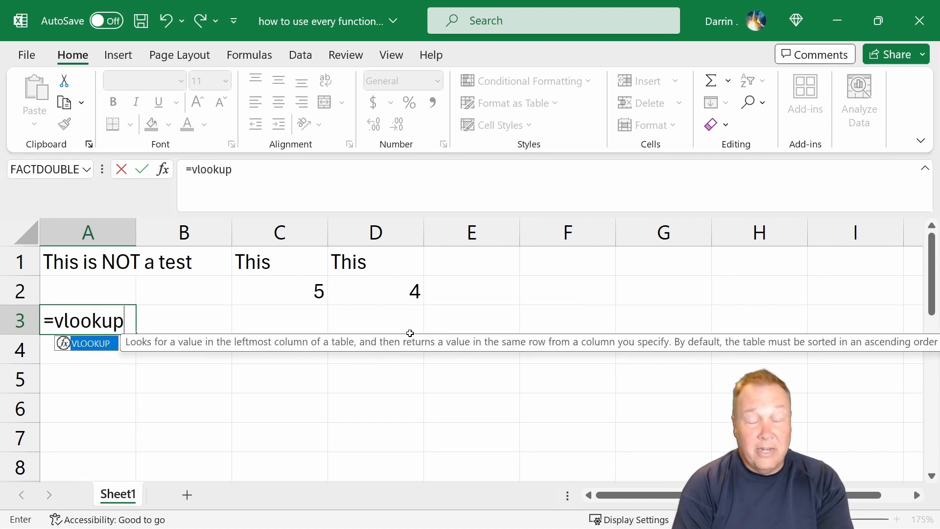
pyautogui.write('(')
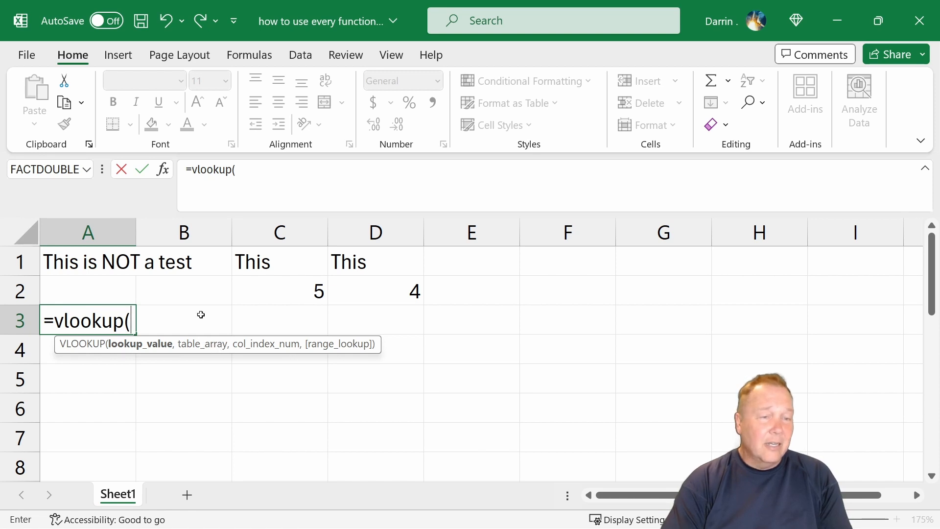
pyautogui.click(166, 172)
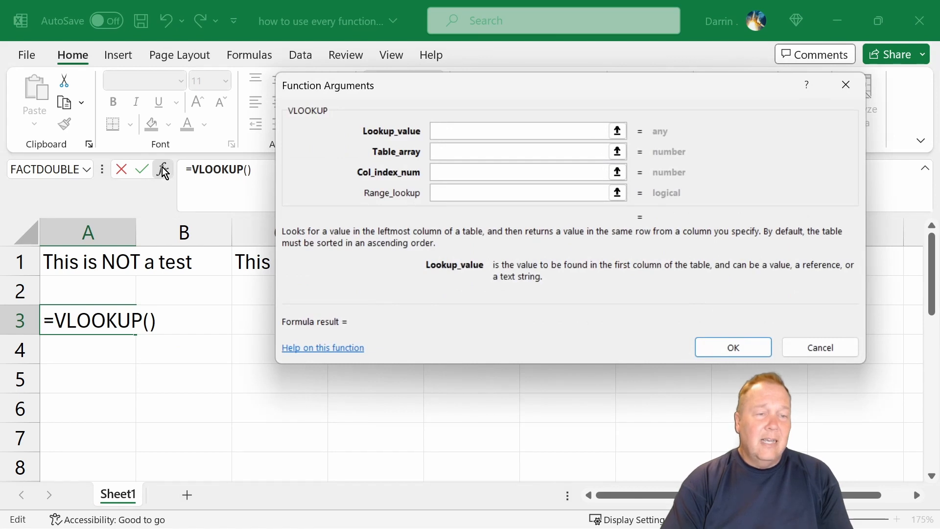